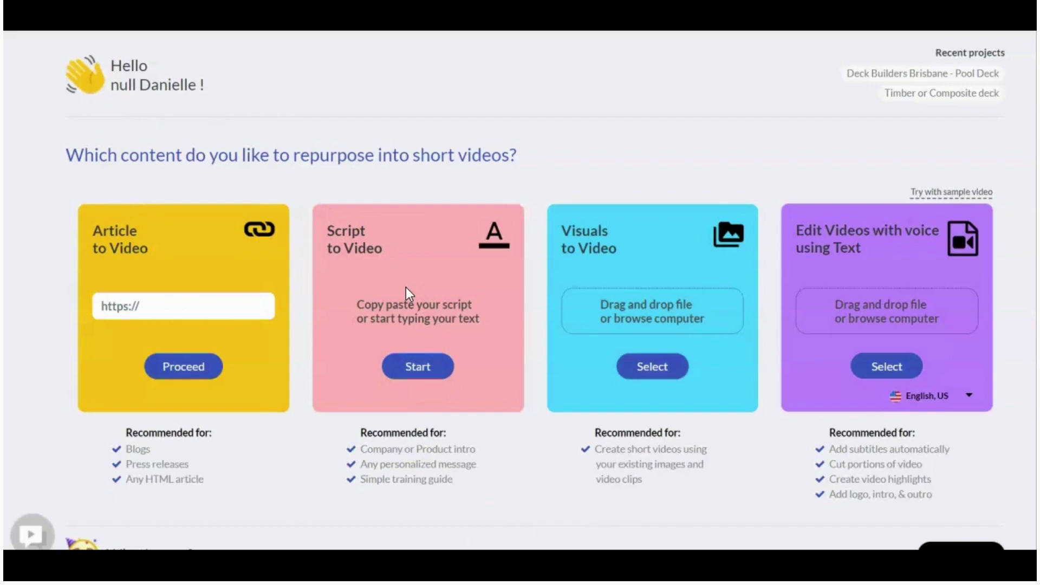
# Step: Start a script-to-video project and paste the copied plastering article into the script editor
pyautogui.click(425, 370)
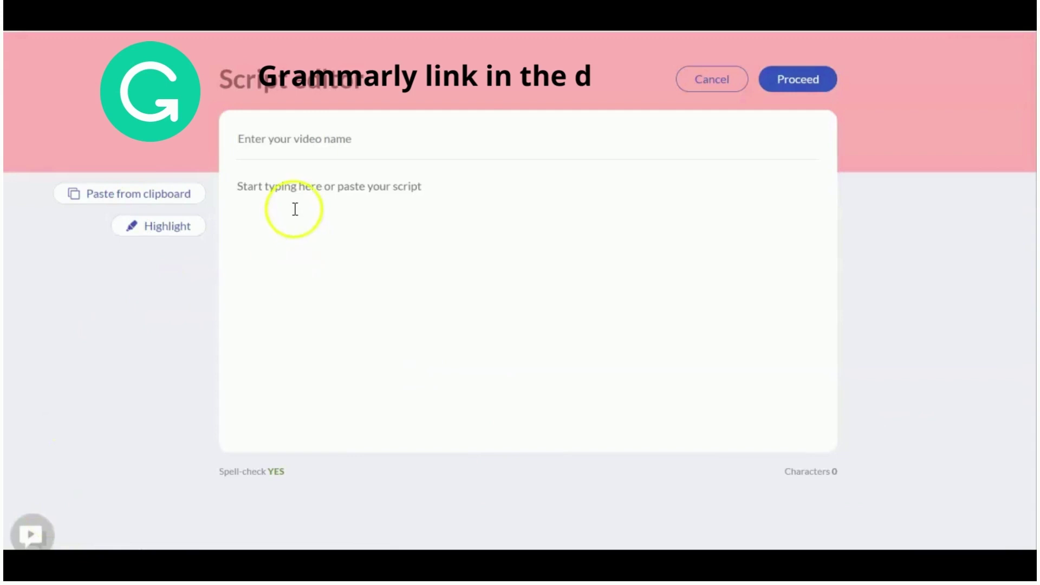
pyautogui.click(268, 187)
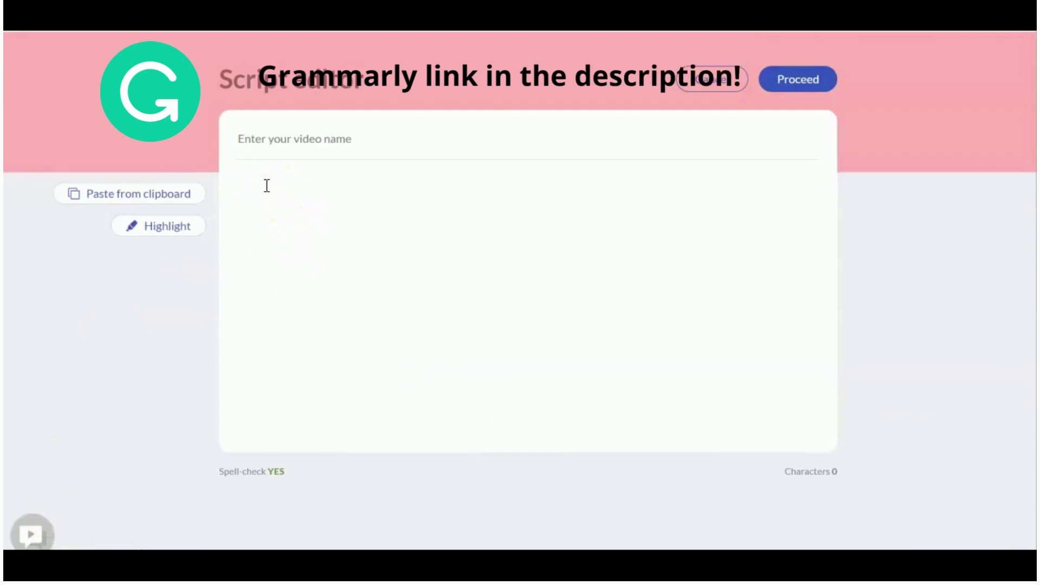
pyautogui.hotkey('ctrl', 'v')
pyautogui.scroll(10, 531, 302)
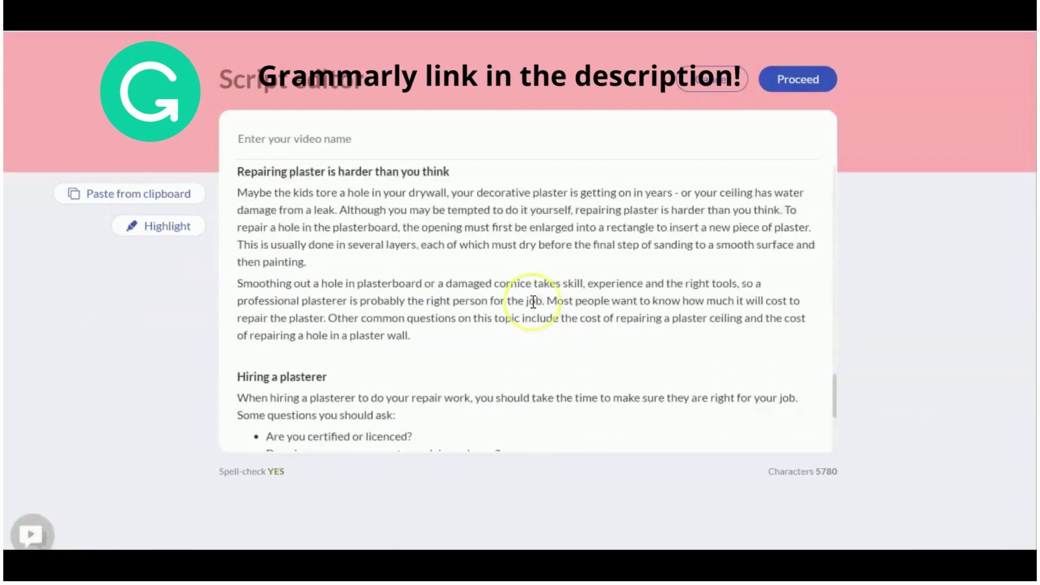
pyautogui.scroll(15, 532, 302)
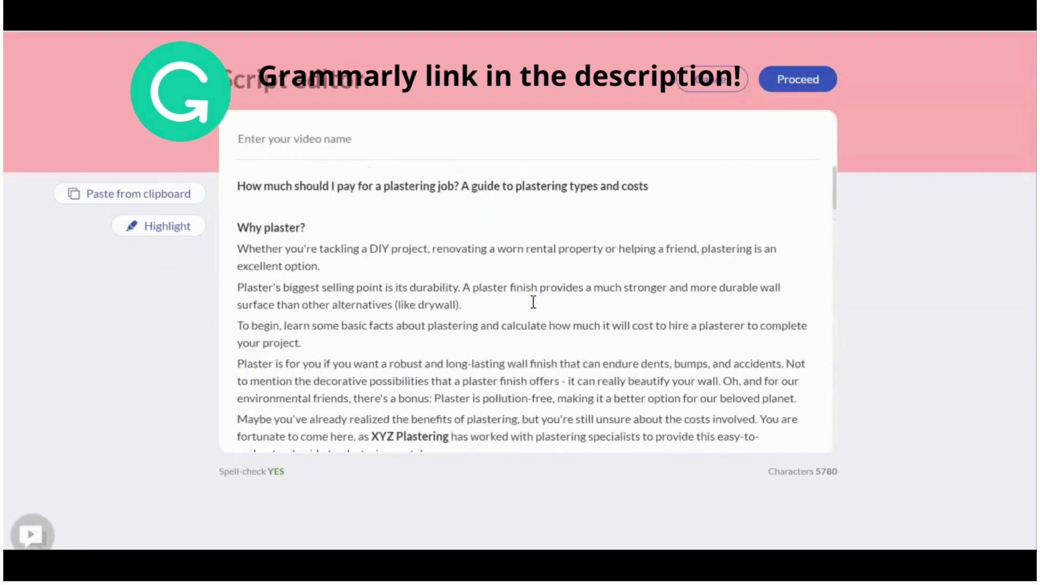
pyautogui.click(435, 237)
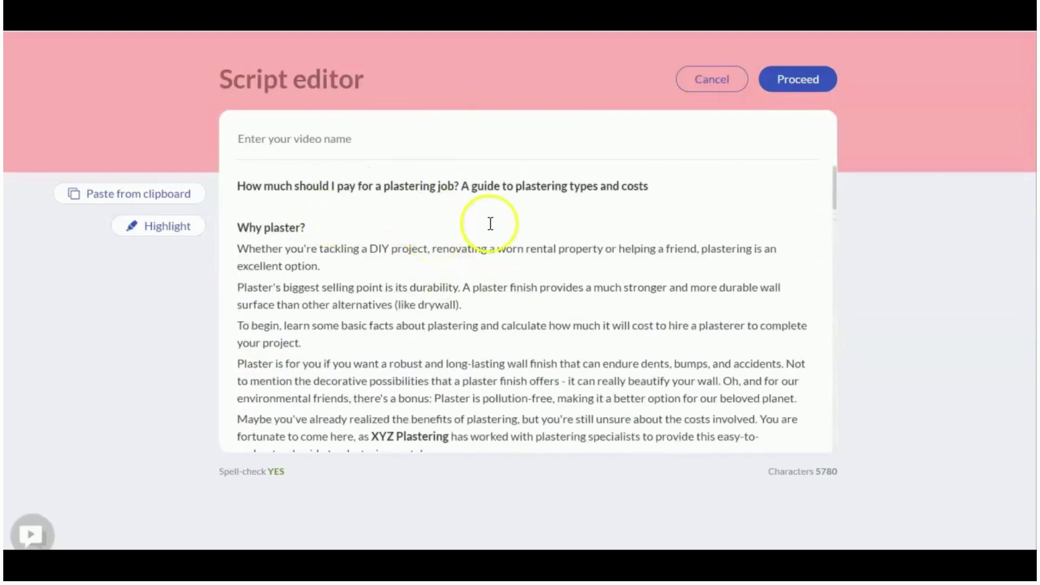
# Step: Review the pasted script from the introduction through the plaster types and plastering costs sections
pyautogui.scroll(-1, 483, 226)
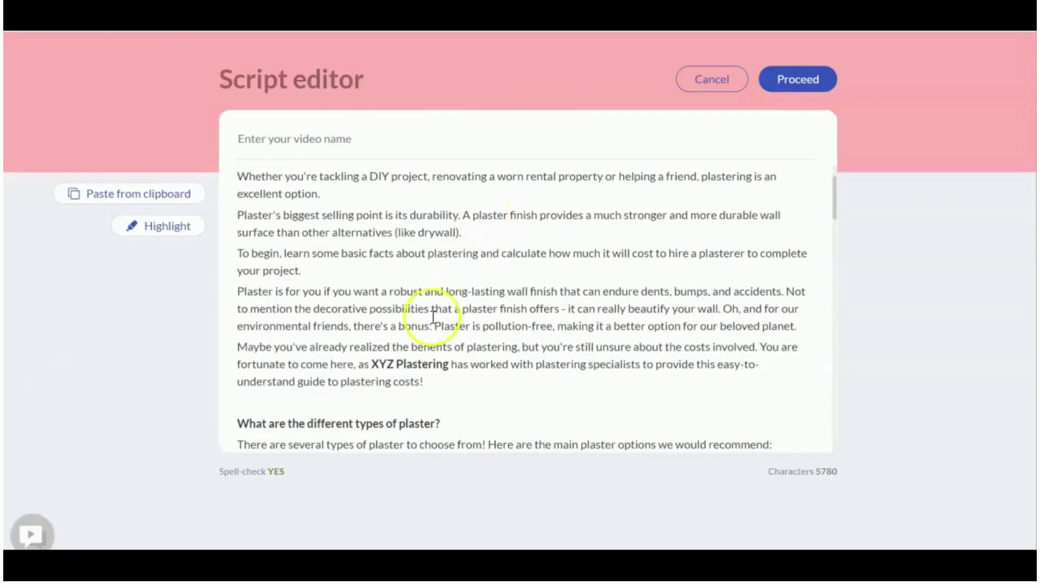
pyautogui.moveTo(372, 365); pyautogui.dragTo(387, 365)
pyautogui.scroll(-9, 531, 344)
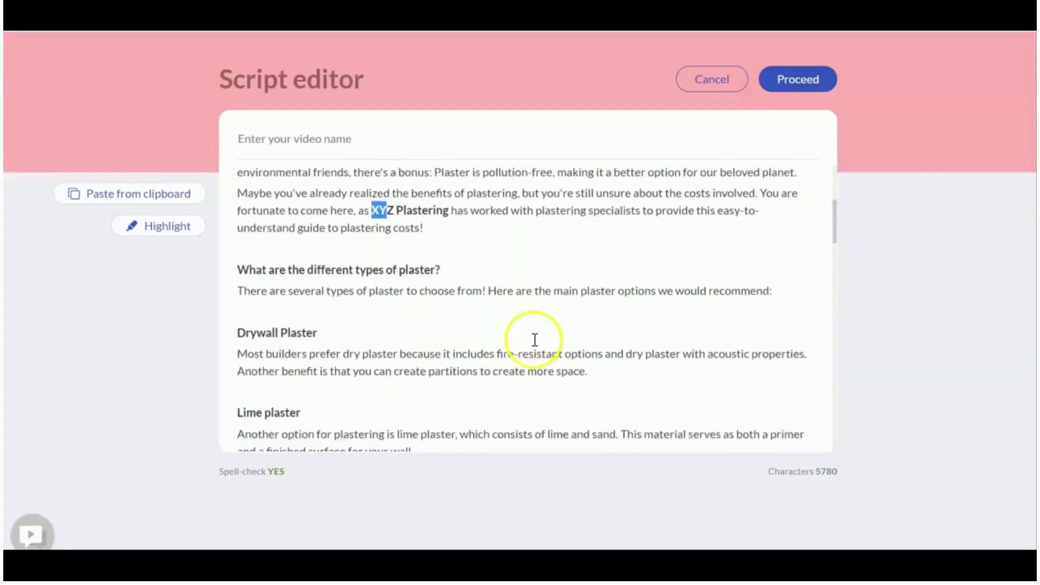
pyautogui.scroll(-3, 539, 334)
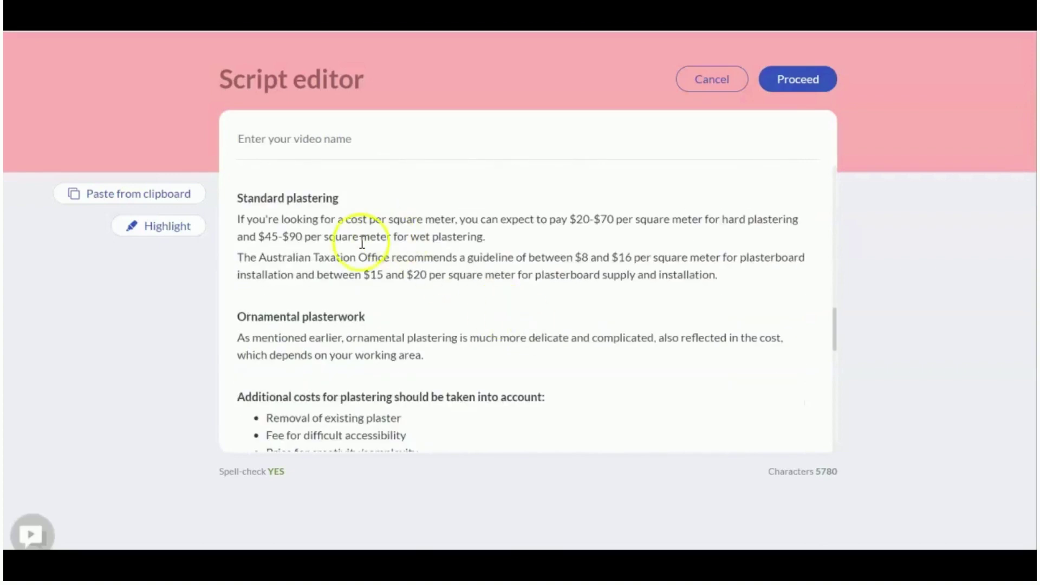
pyautogui.scroll(-4, 583, 291)
pyautogui.scroll(-3, 584, 289)
pyautogui.scroll(18, 583, 288)
pyautogui.scroll(3, 584, 286)
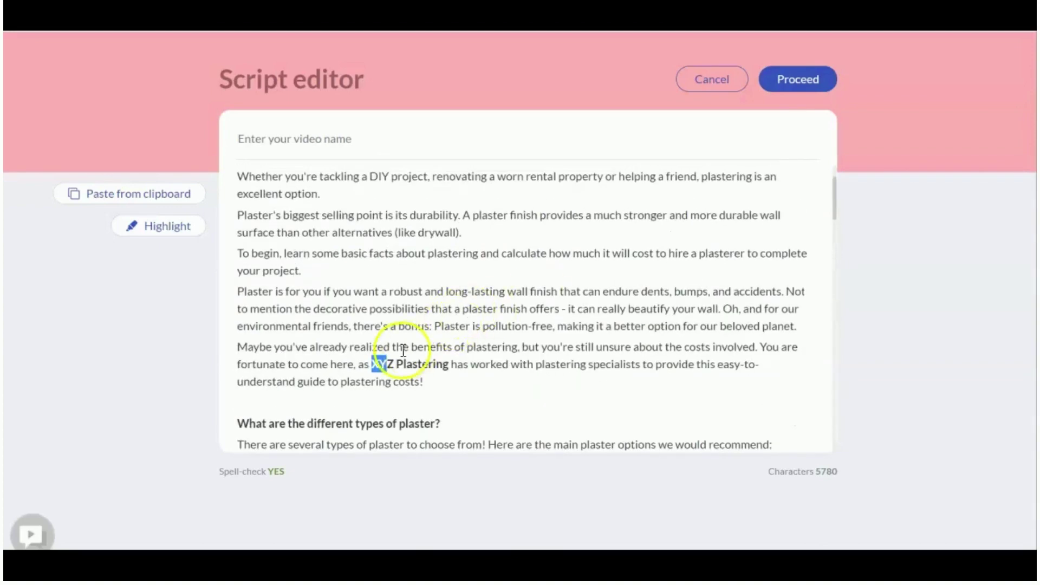
# Step: Change "XYZ Plastering" to "Our Plastering team" in the script's introduction and remove the extra space
pyautogui.moveTo(390, 364); pyautogui.dragTo(373, 364)
pyautogui.write('Our')
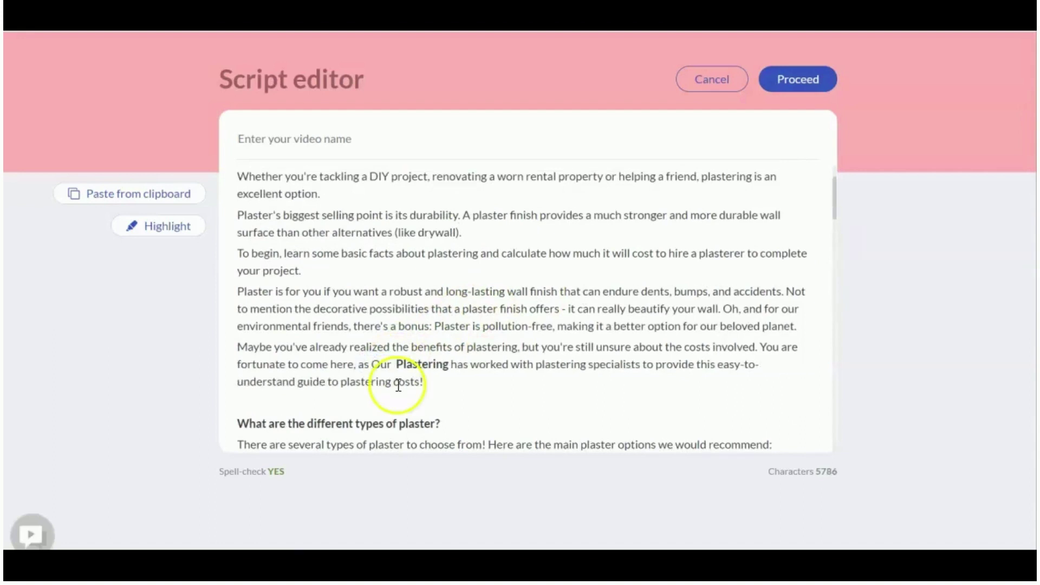
pyautogui.click(452, 364)
pyautogui.write('team')
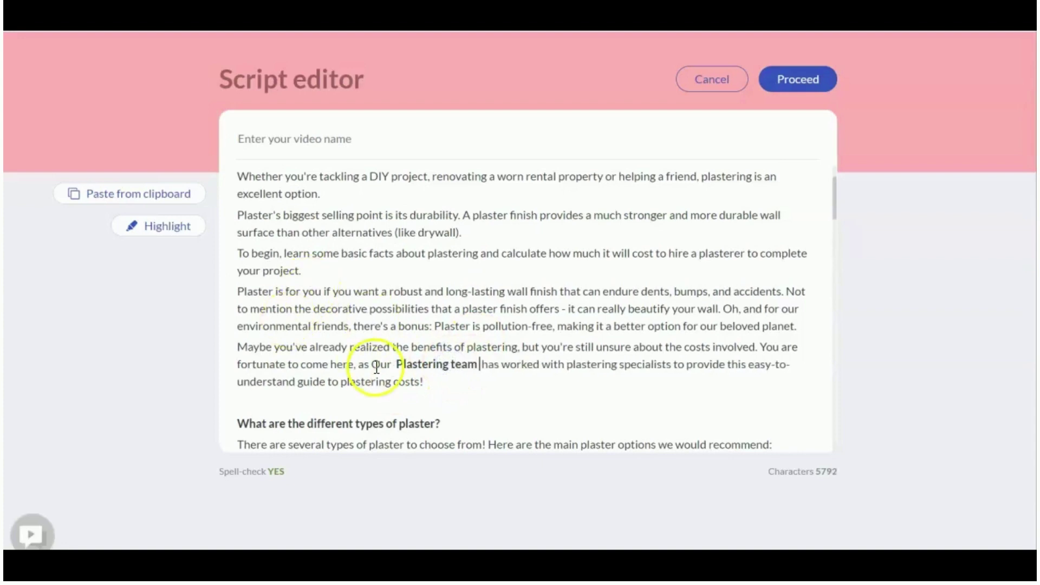
pyautogui.click(396, 364)
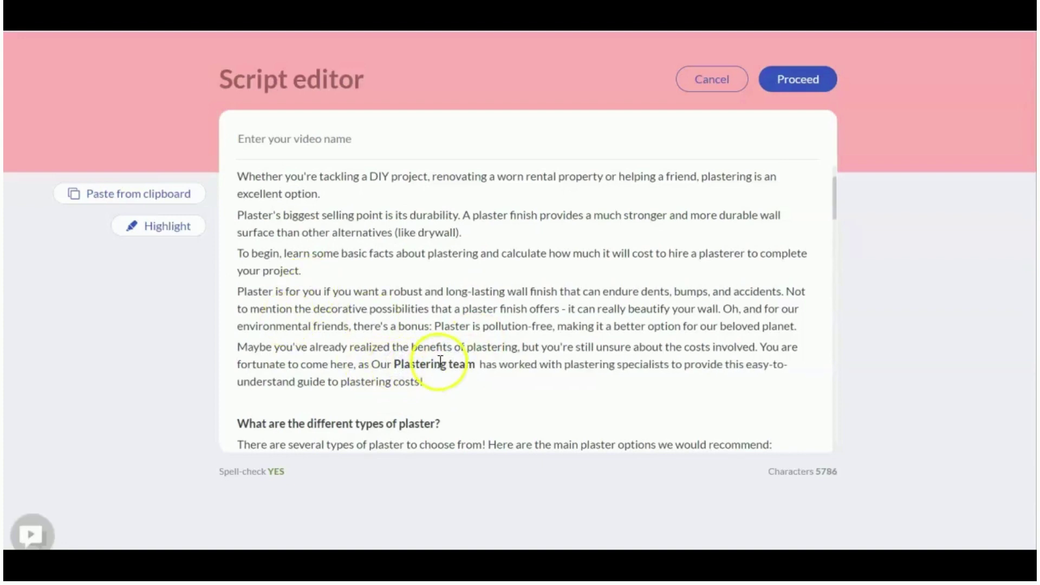
# Step: Proceed with the edited script and create the video storyboard from it
pyautogui.scroll(-1, 441, 363)
pyautogui.click(807, 81)
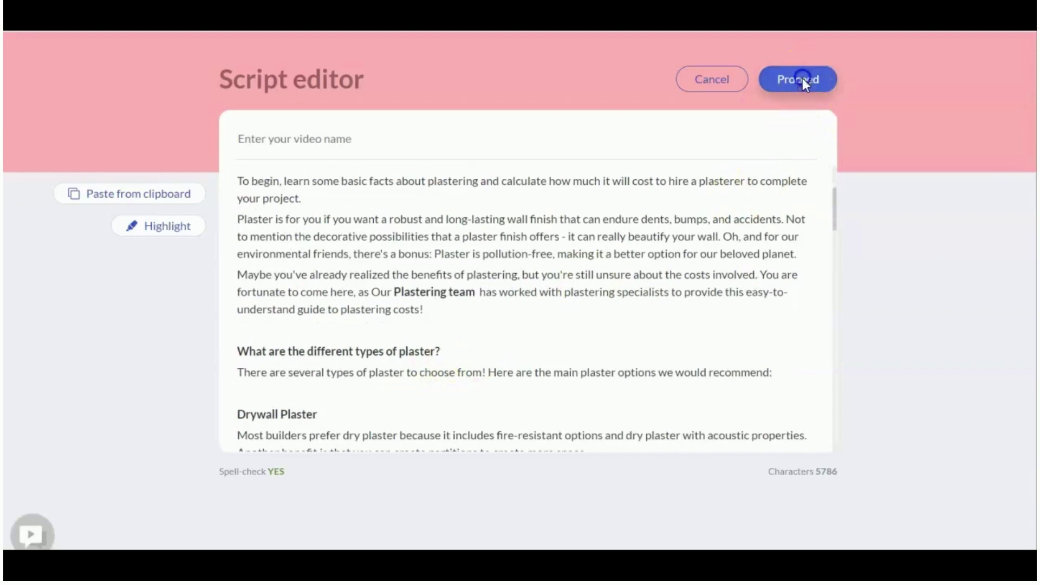
pyautogui.click(257, 233)
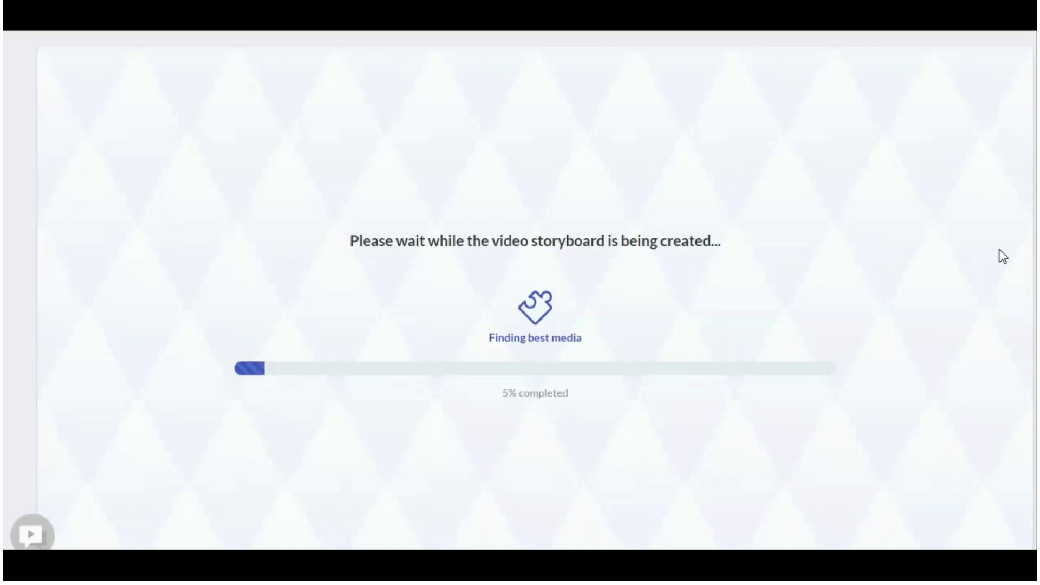
pyautogui.click(1015, 188)
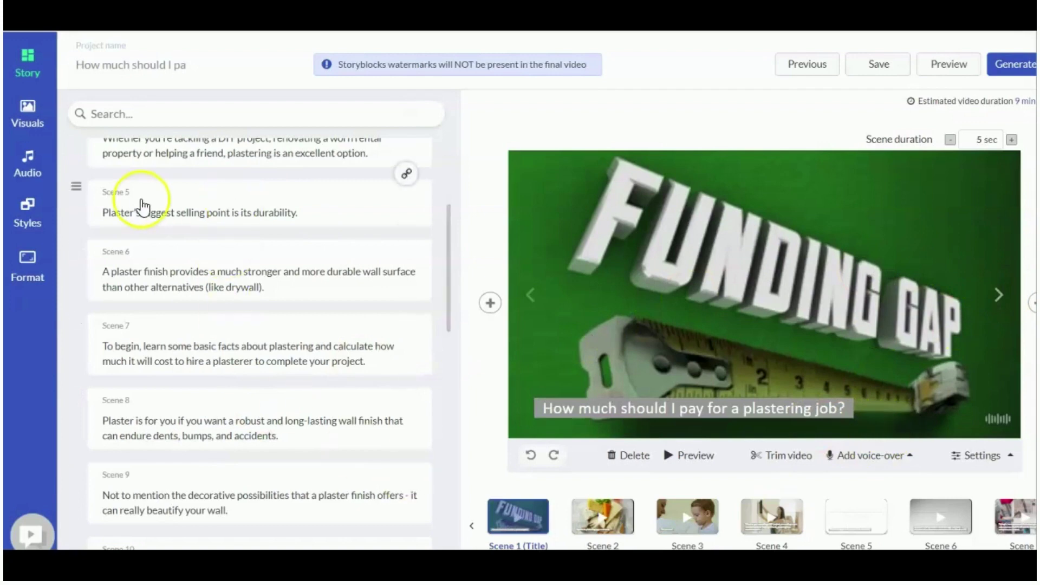
# Step: Review the storyboard's scene list and go through scenes 3 to 8, checking how each visual matches its text
pyautogui.scroll(4, 142, 206)
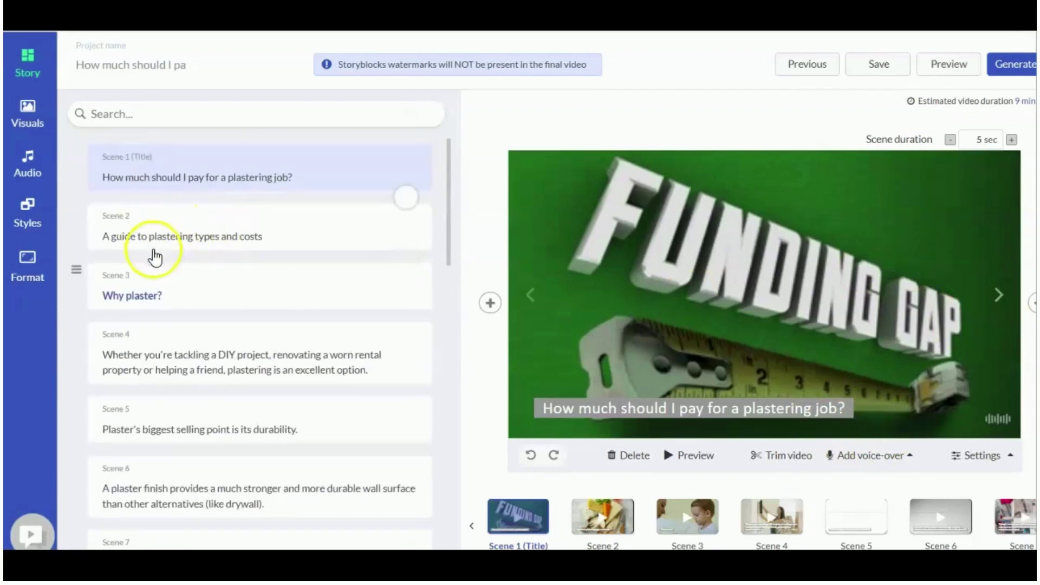
pyautogui.scroll(-4, 244, 442)
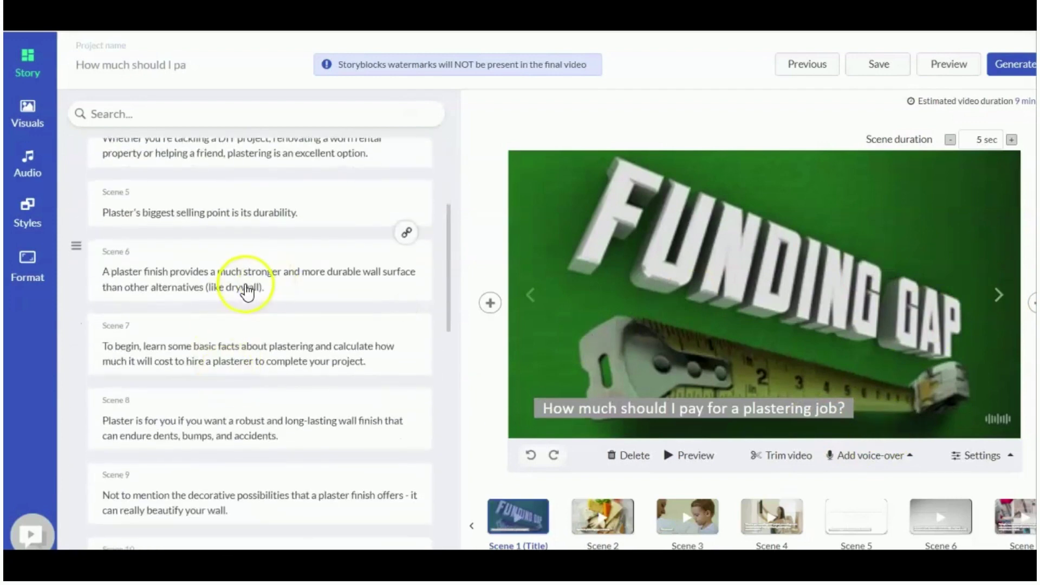
pyautogui.click(247, 292)
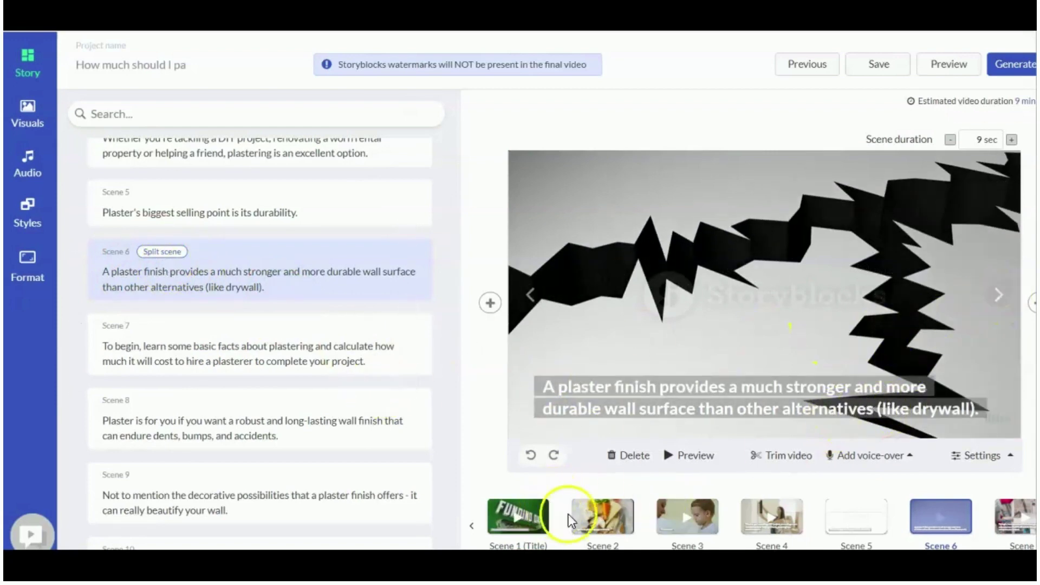
pyautogui.click(667, 512)
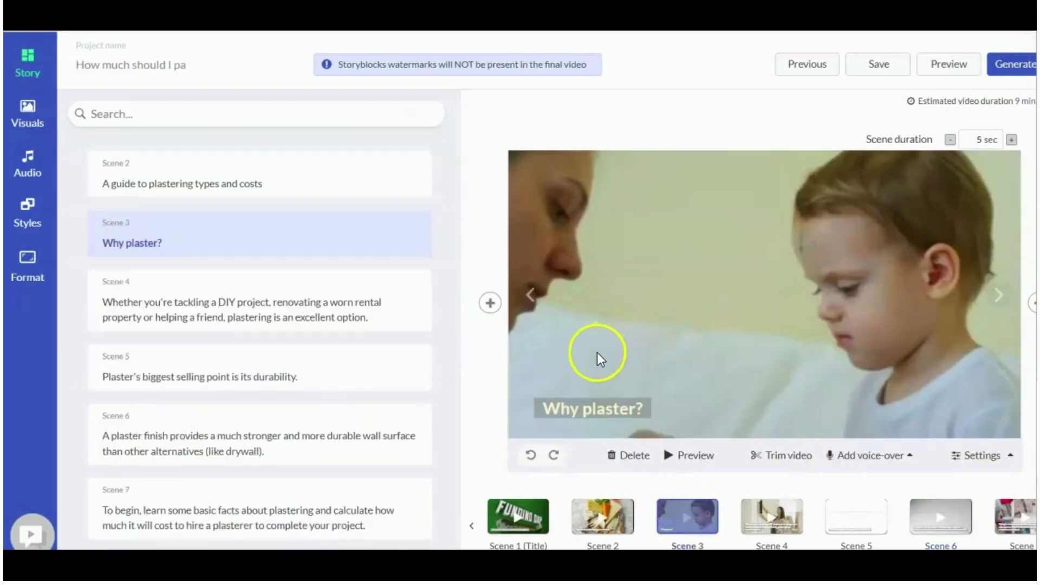
pyautogui.click(1000, 297)
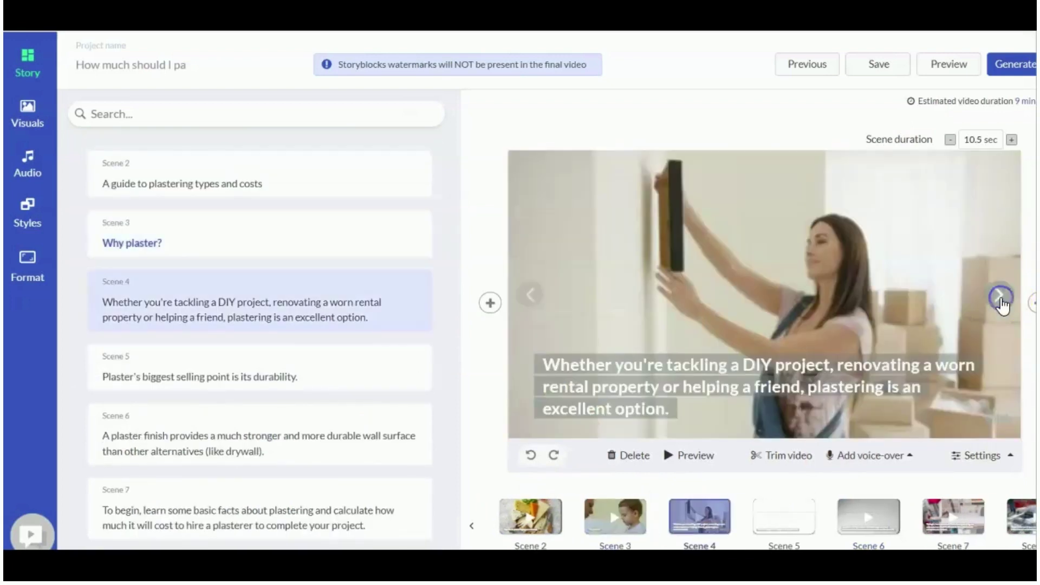
pyautogui.click(531, 297)
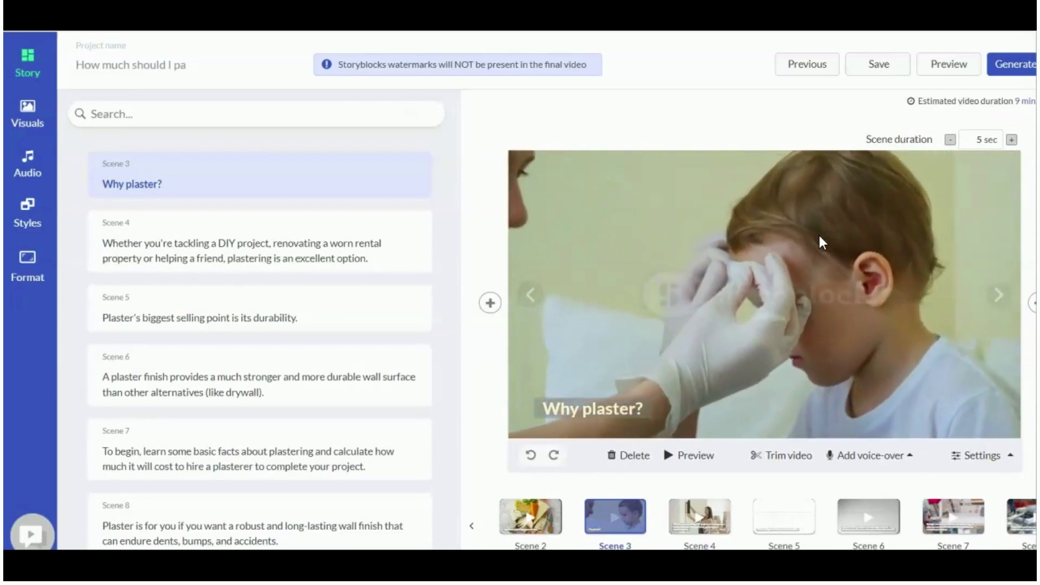
pyautogui.click(809, 259)
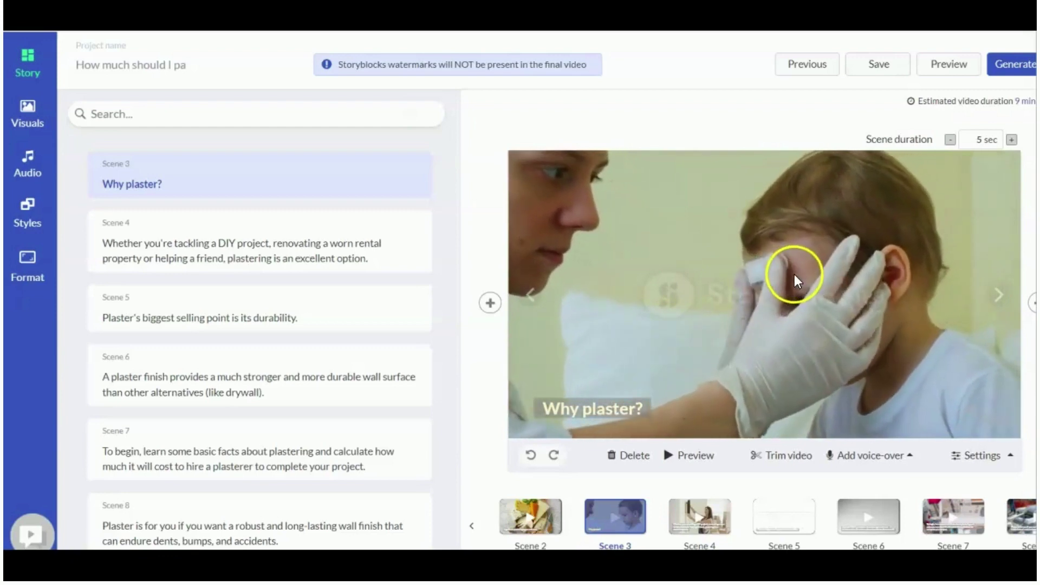
pyautogui.click(999, 296)
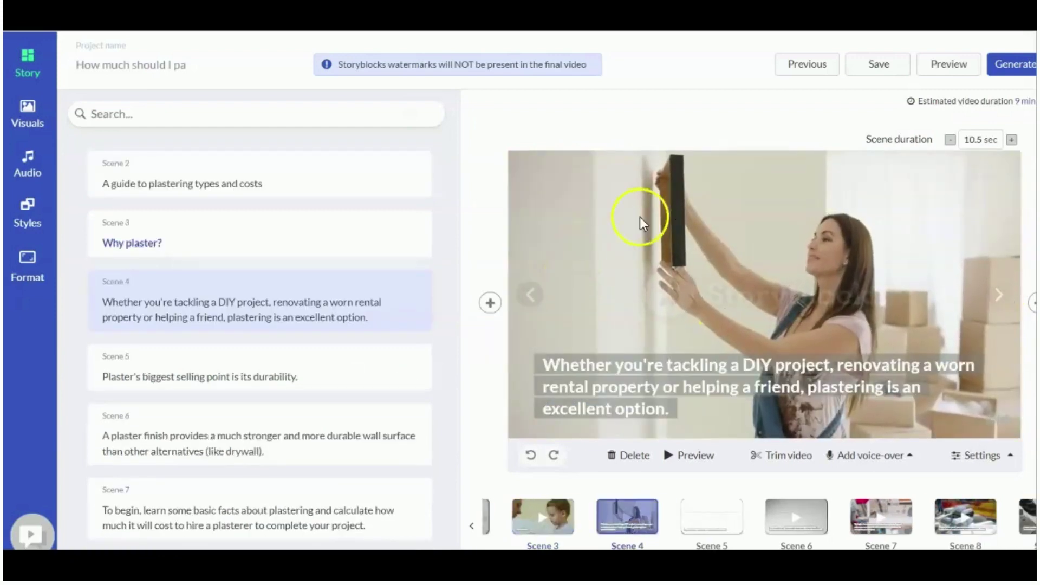
pyautogui.click(997, 299)
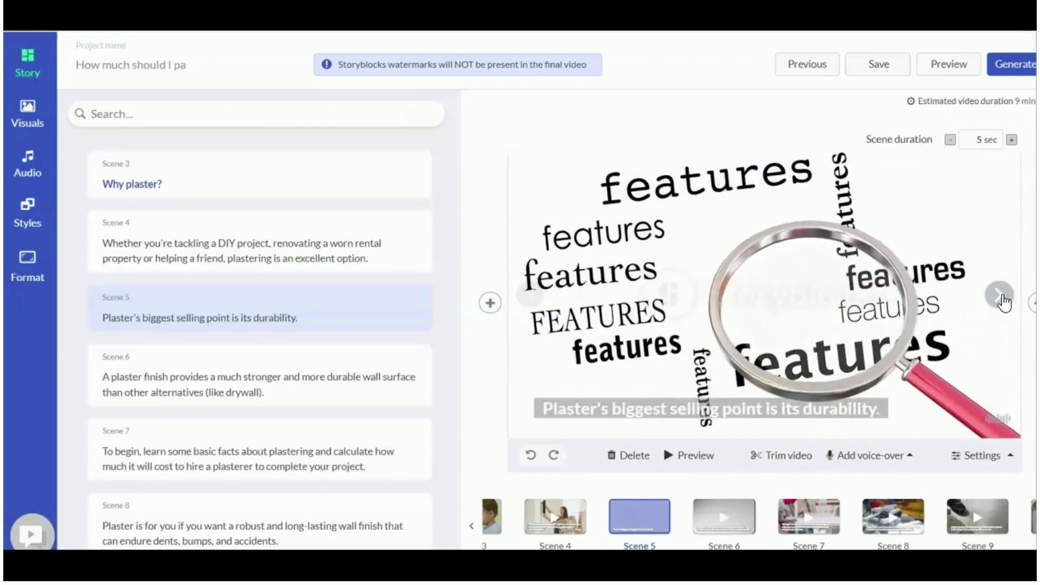
pyautogui.click(1000, 297)
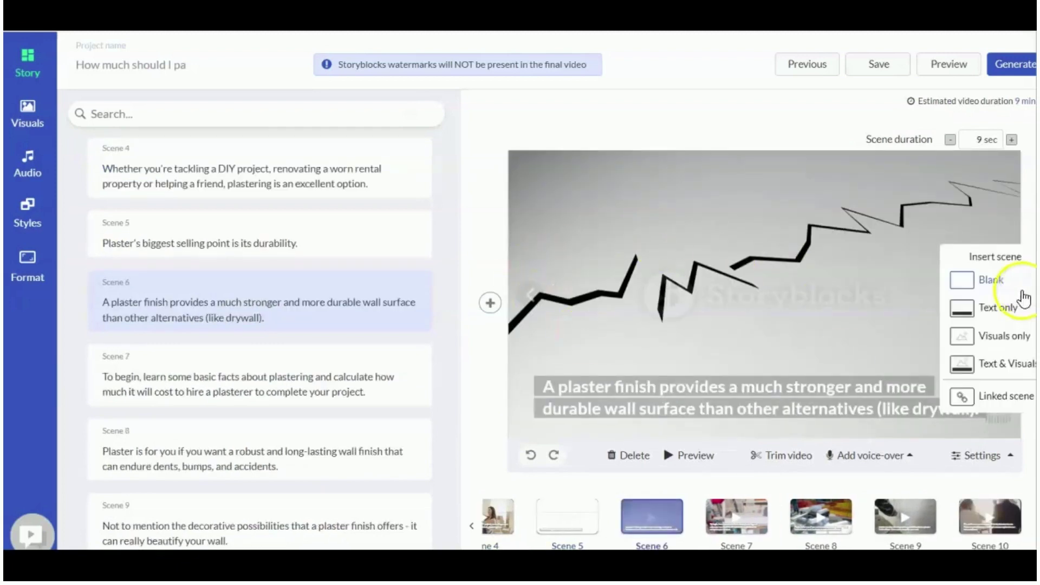
pyautogui.click(996, 295)
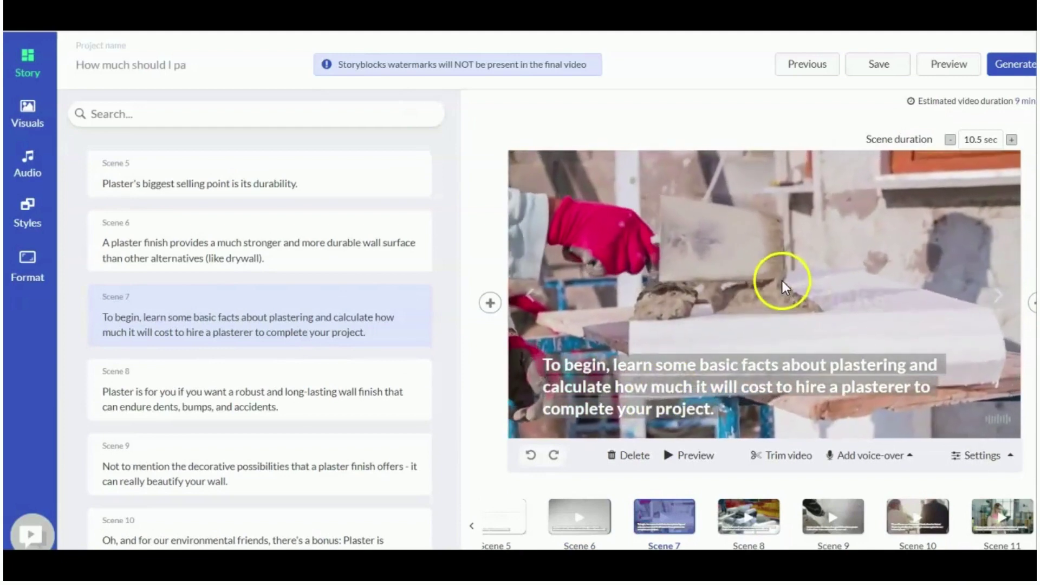
pyautogui.click(999, 297)
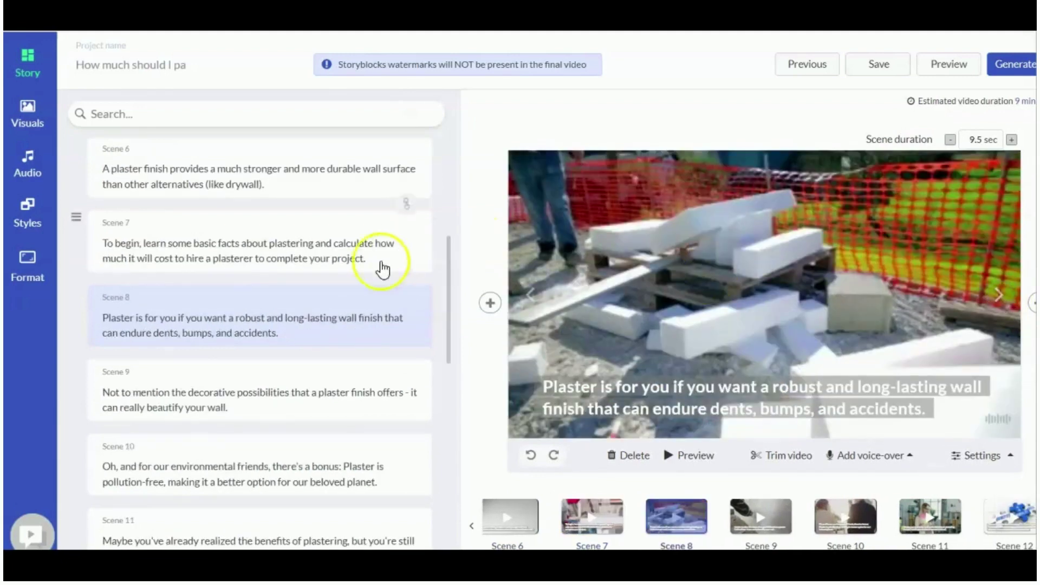
# Step: Return to scene 3, "Why plaster?", and search the visuals library for "drywall" clips
pyautogui.click(529, 296)
pyautogui.click(530, 296)
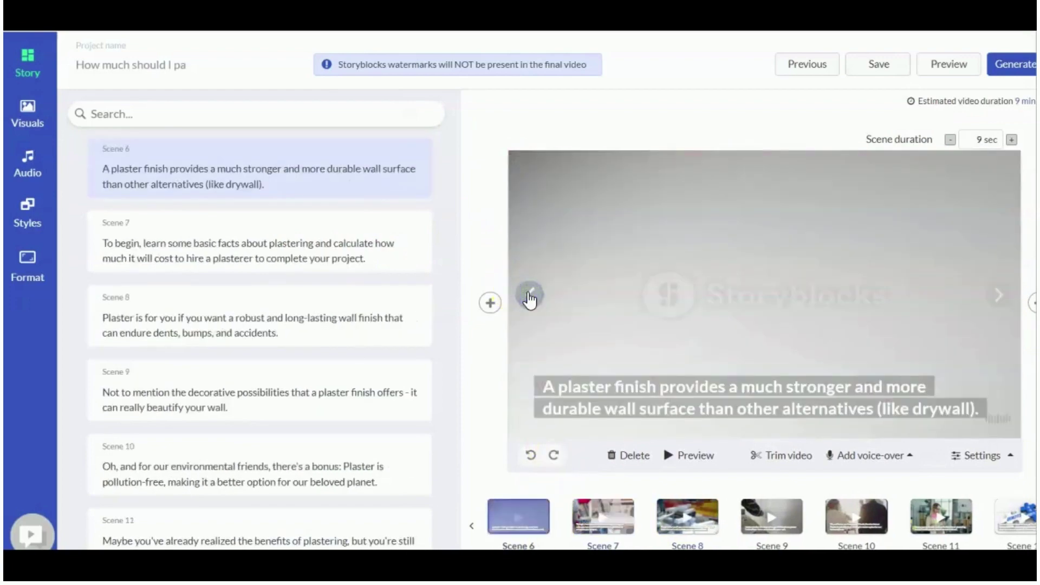
pyautogui.click(529, 296)
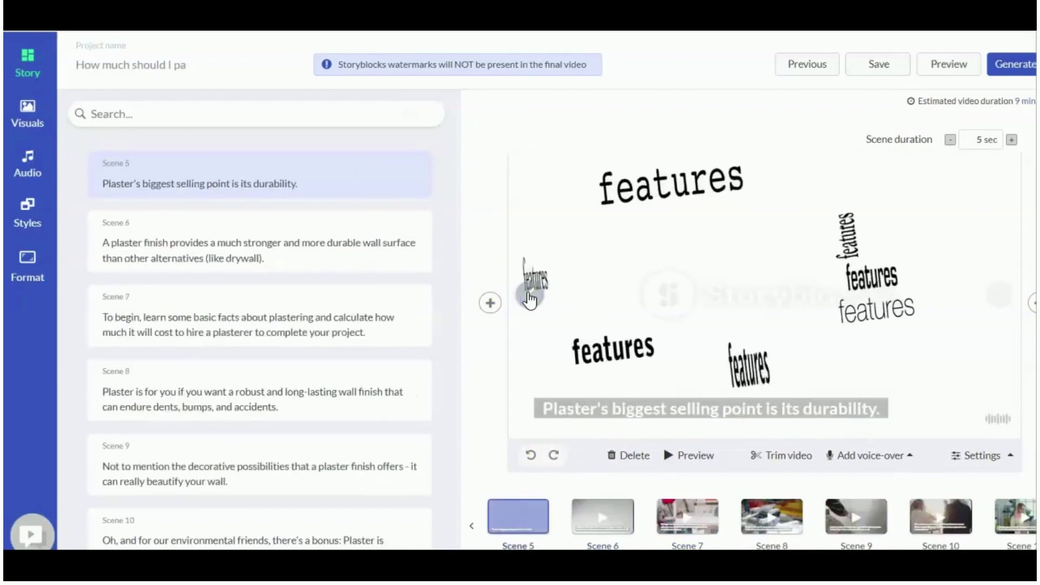
pyautogui.click(530, 296)
pyautogui.click(529, 297)
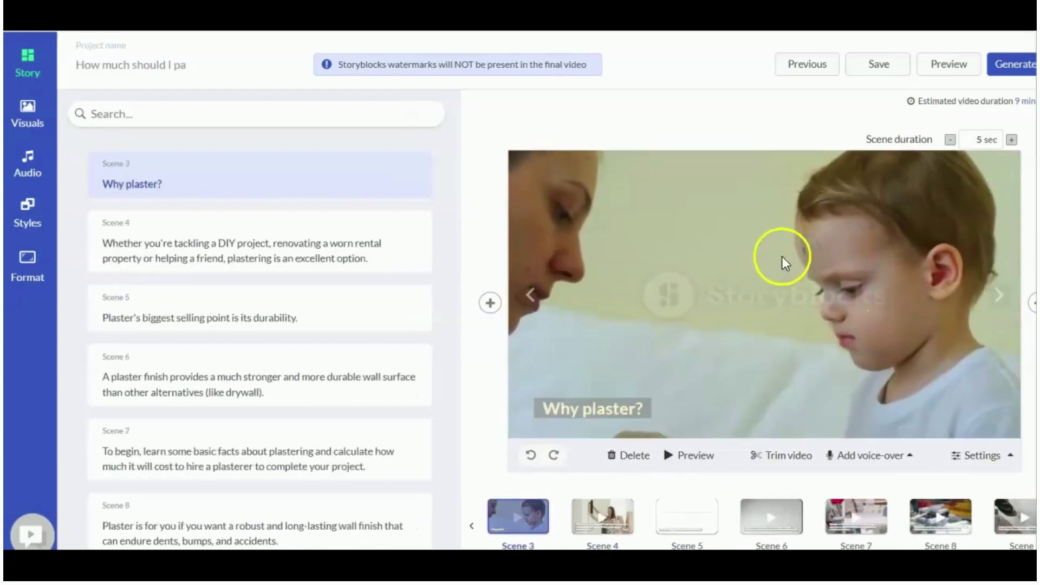
pyautogui.click(754, 350)
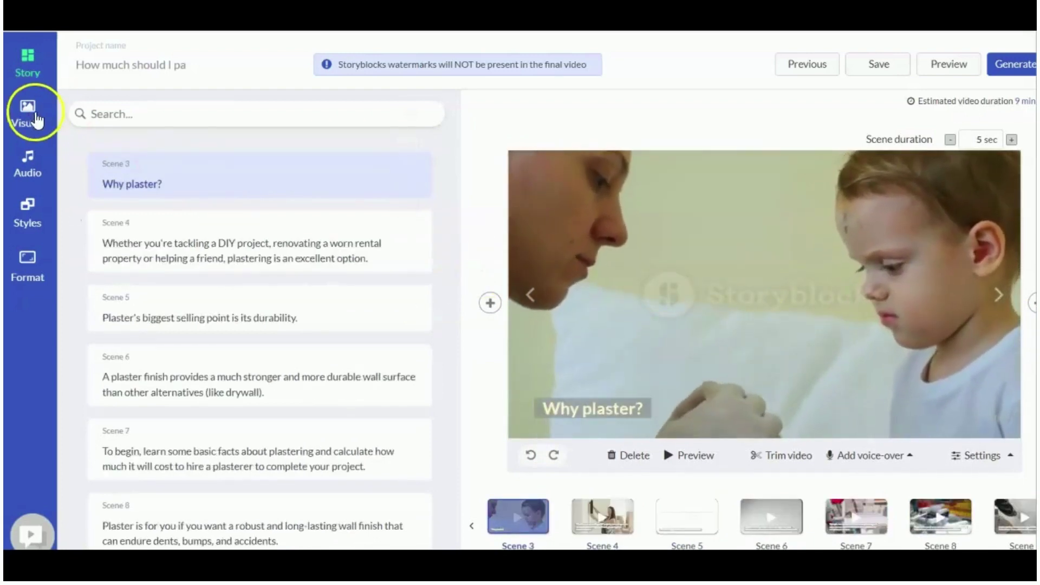
pyautogui.click(27, 113)
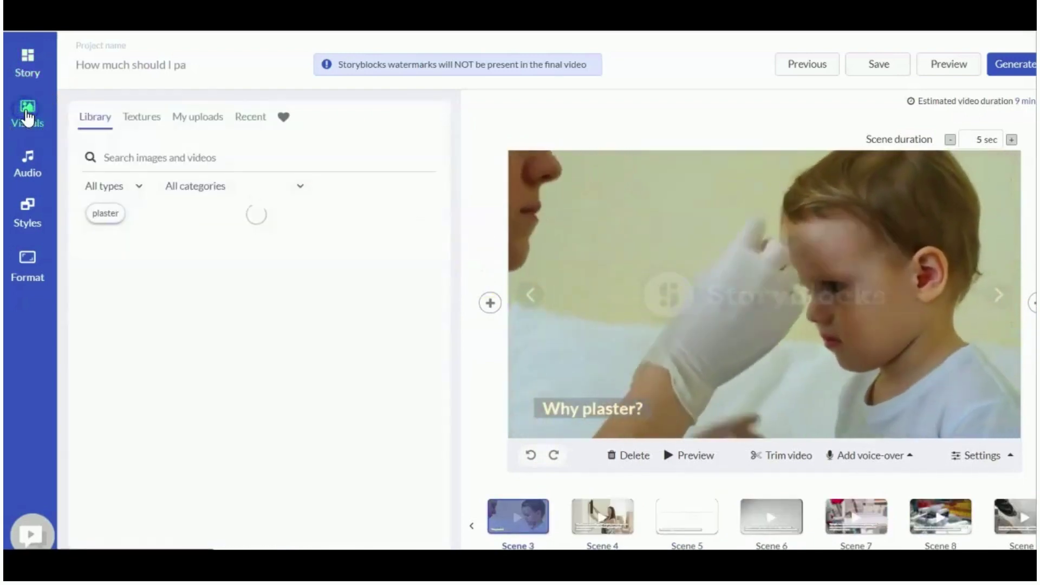
pyautogui.click(138, 147)
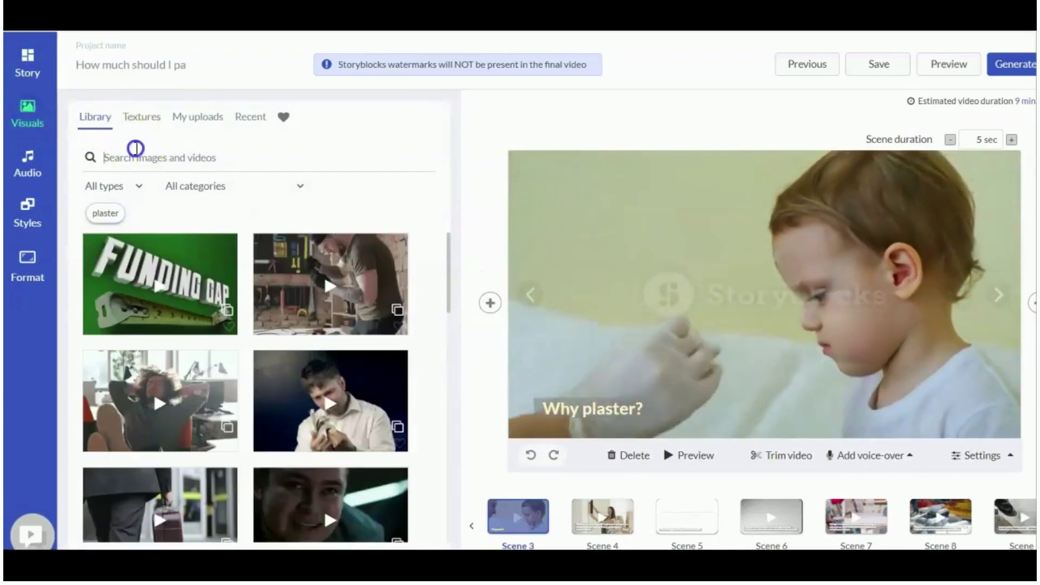
pyautogui.write('drywall')
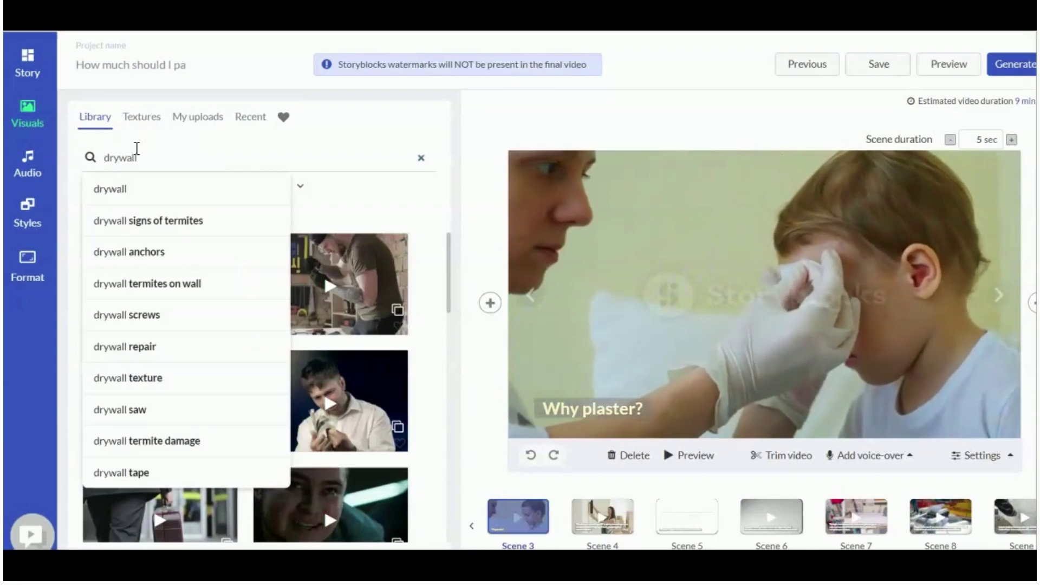
pyautogui.press('Return')
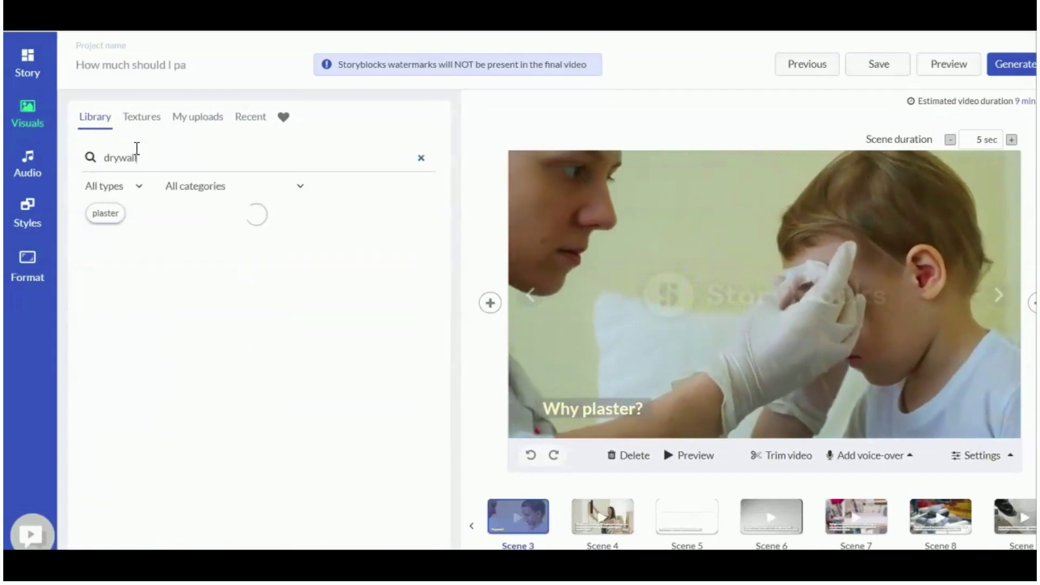
# Step: Replace scene 3's visual with the 8-second drywall clip of a gloved hand working beside a stained wall corner
pyautogui.click(183, 397)
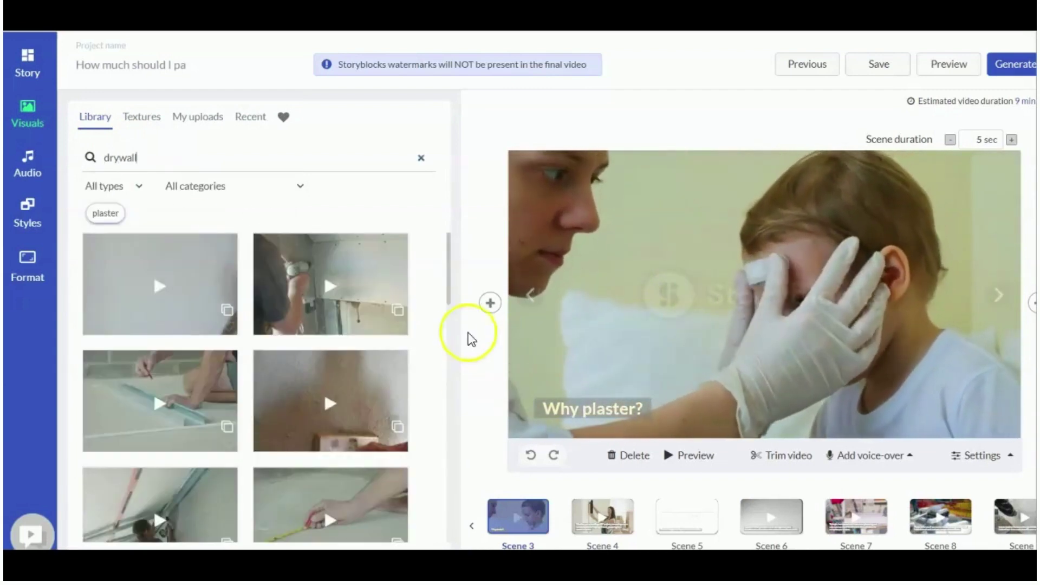
pyautogui.scroll(-6, 344, 364)
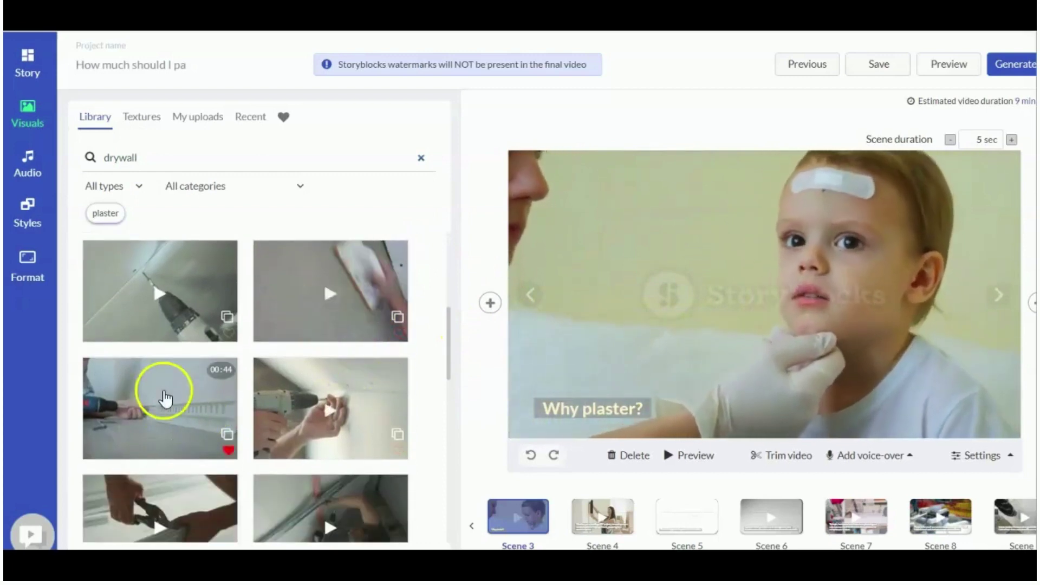
pyautogui.scroll(-5, 290, 348)
pyautogui.scroll(-1, 320, 337)
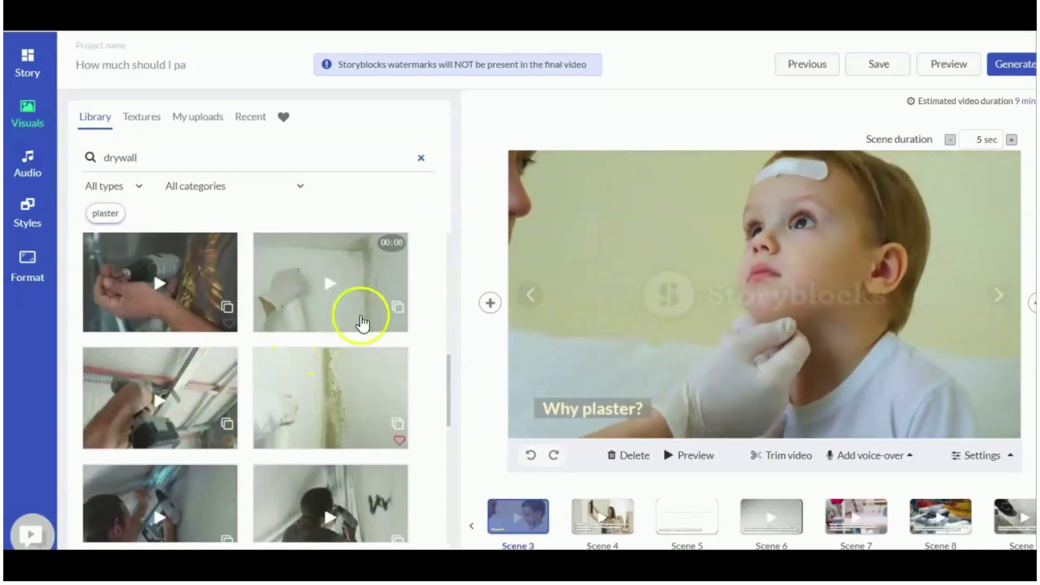
pyautogui.click(295, 279)
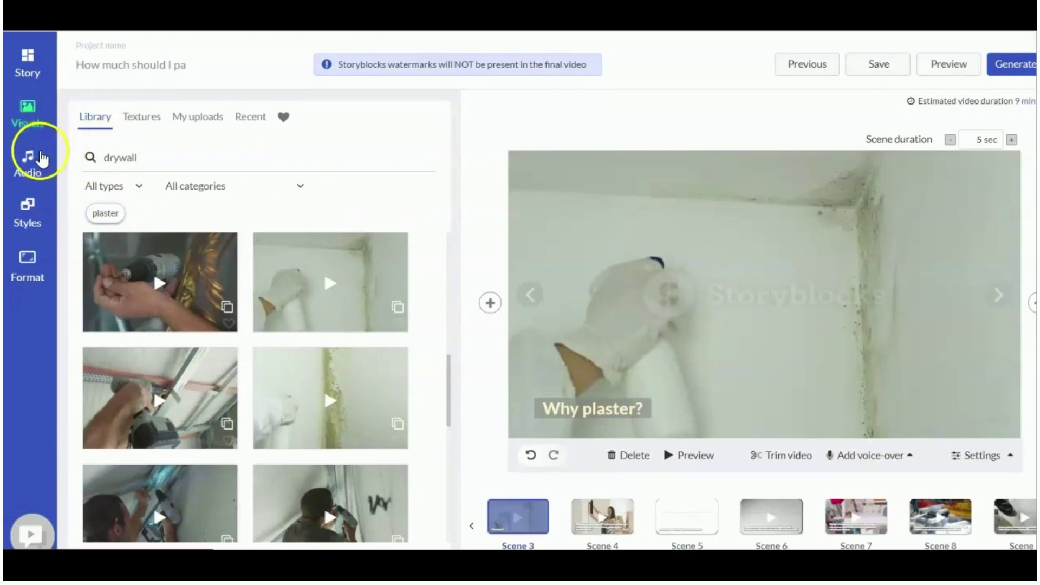
# Step: Link scene 3 to scene 4 and scene 4 to scene 5 so all three share the same clip
pyautogui.click(26, 65)
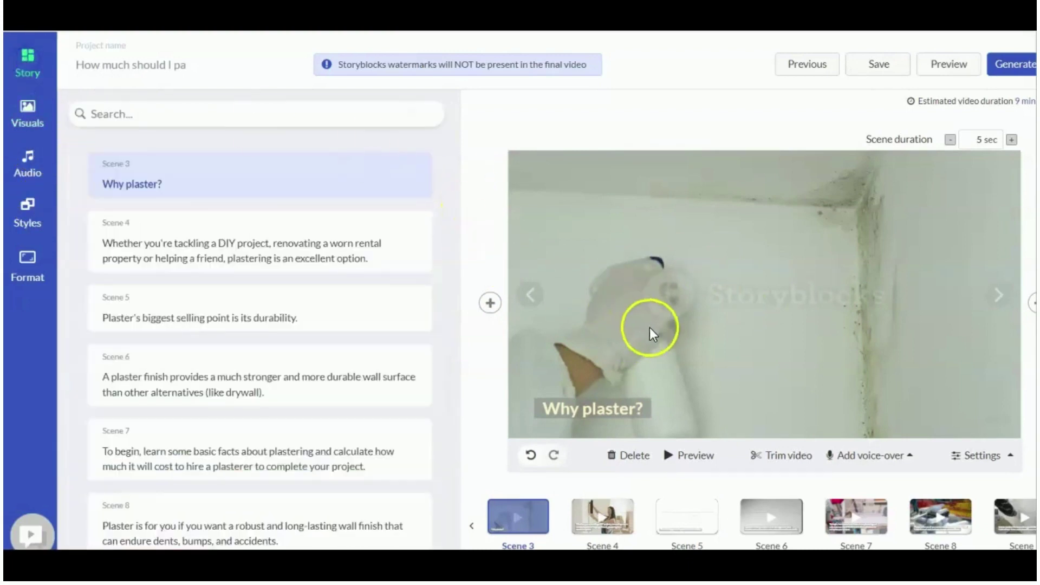
pyautogui.scroll(-4, 266, 323)
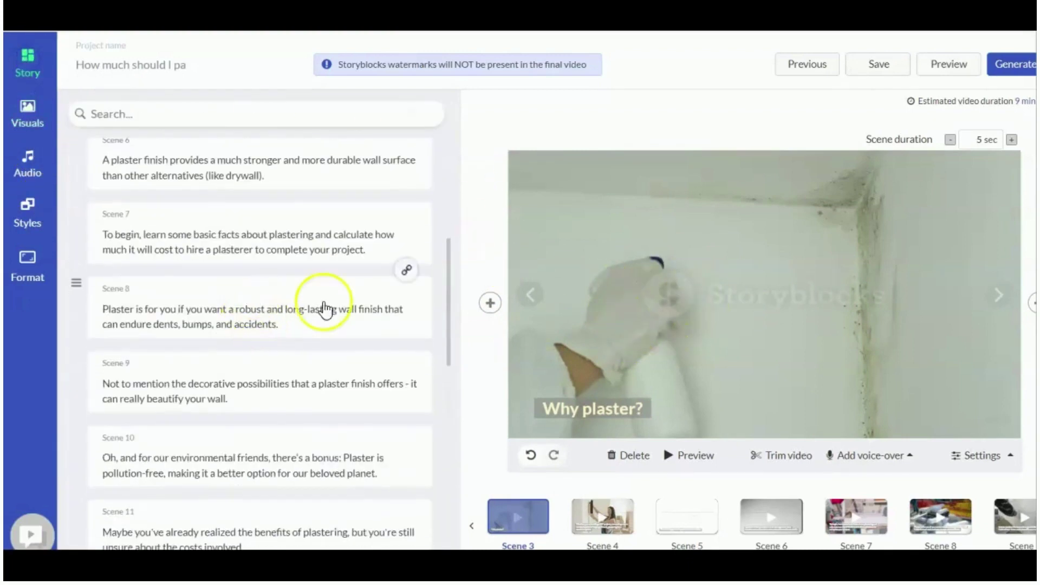
pyautogui.moveTo(450, 308); pyautogui.dragTo(448, 224)
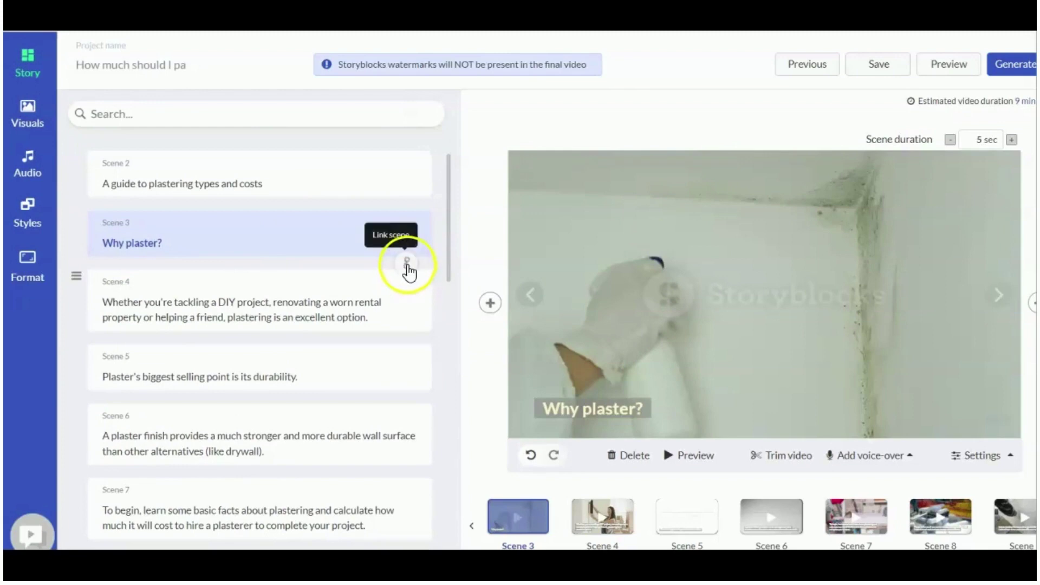
pyautogui.click(407, 265)
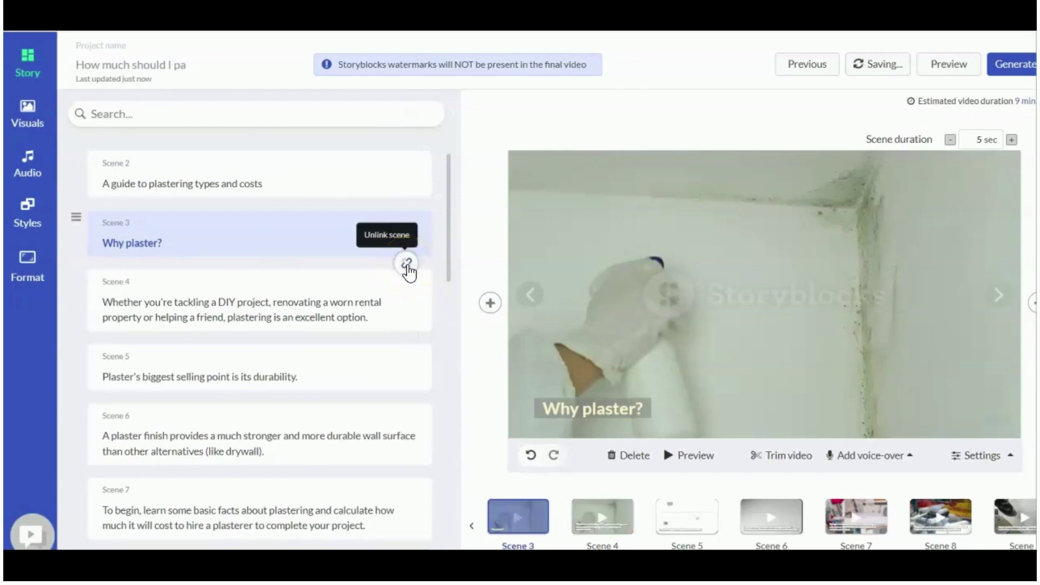
pyautogui.click(977, 341)
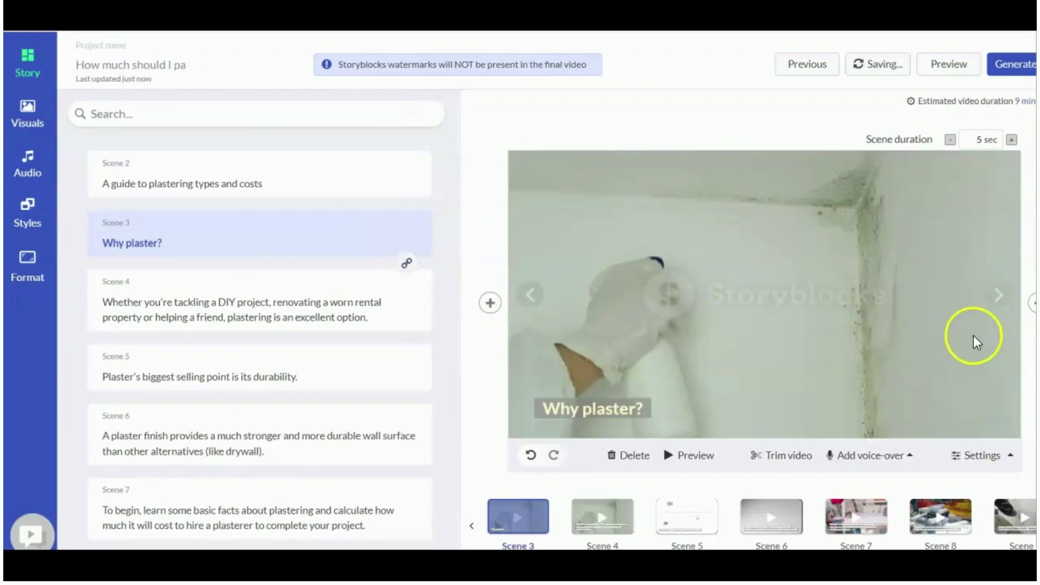
pyautogui.click(998, 295)
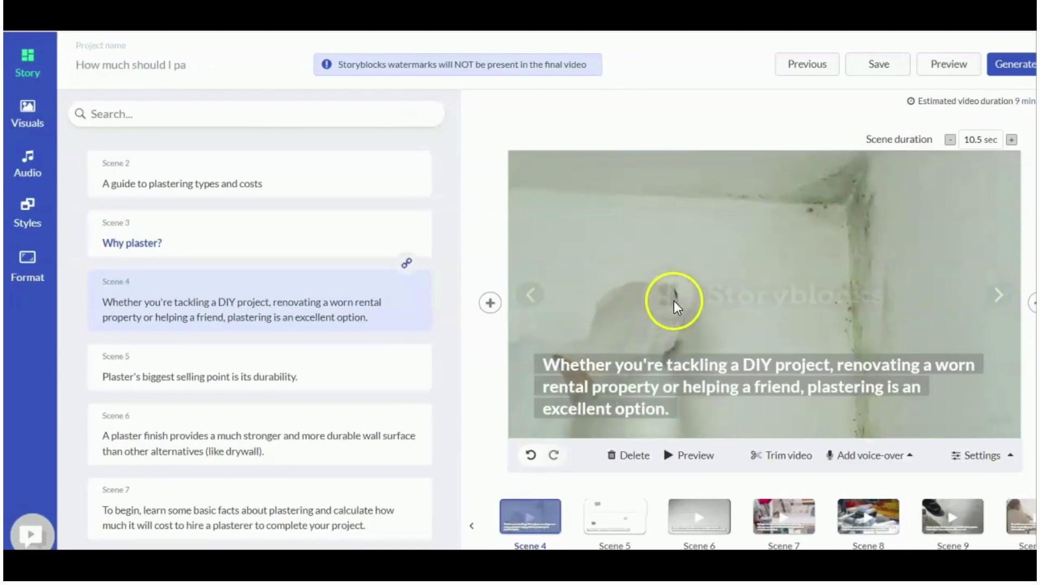
pyautogui.click(407, 338)
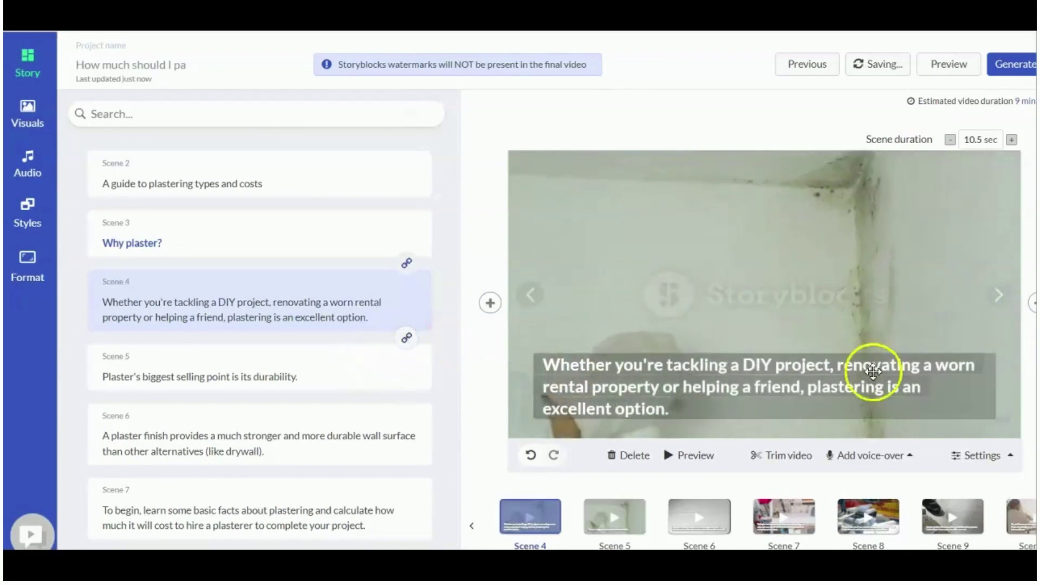
# Step: Go through scenes 5 to 15, checking whether each visual suits its plastering text
pyautogui.click(997, 296)
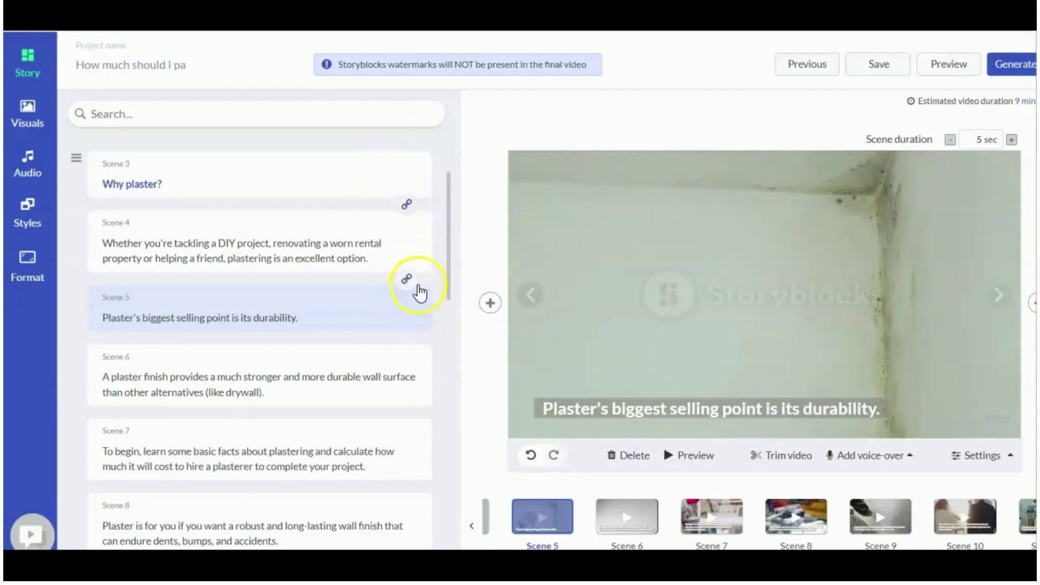
pyautogui.click(997, 297)
pyautogui.click(997, 297)
pyautogui.click(997, 297)
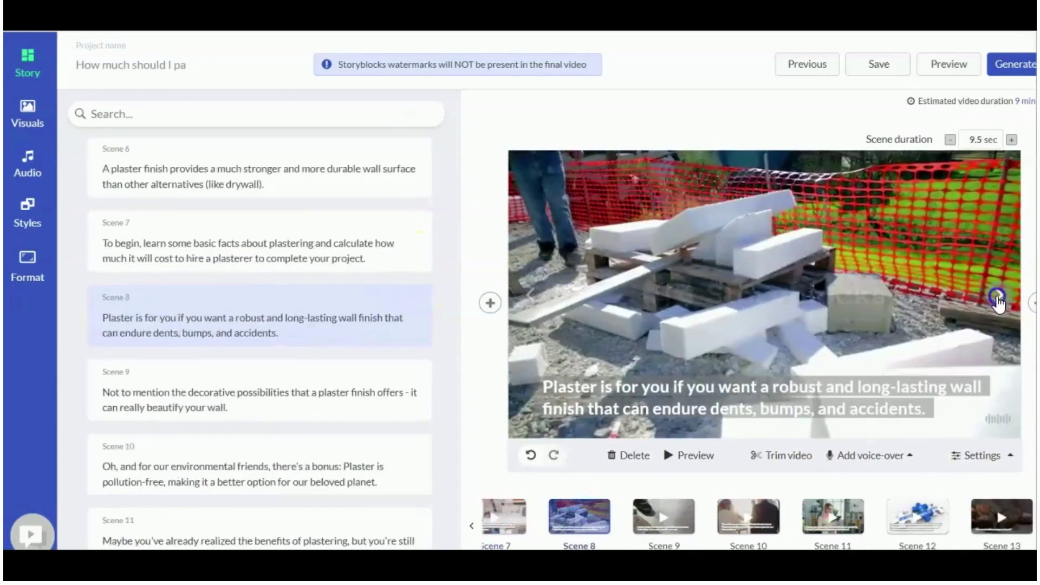
pyautogui.click(997, 297)
pyautogui.click(997, 297)
pyautogui.click(997, 297)
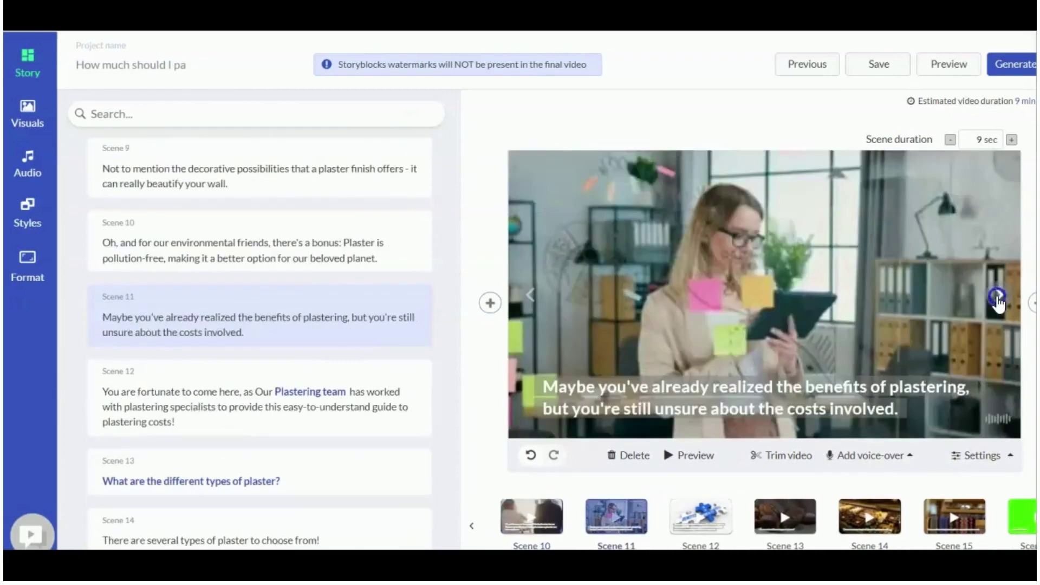
pyautogui.click(997, 298)
pyautogui.click(997, 297)
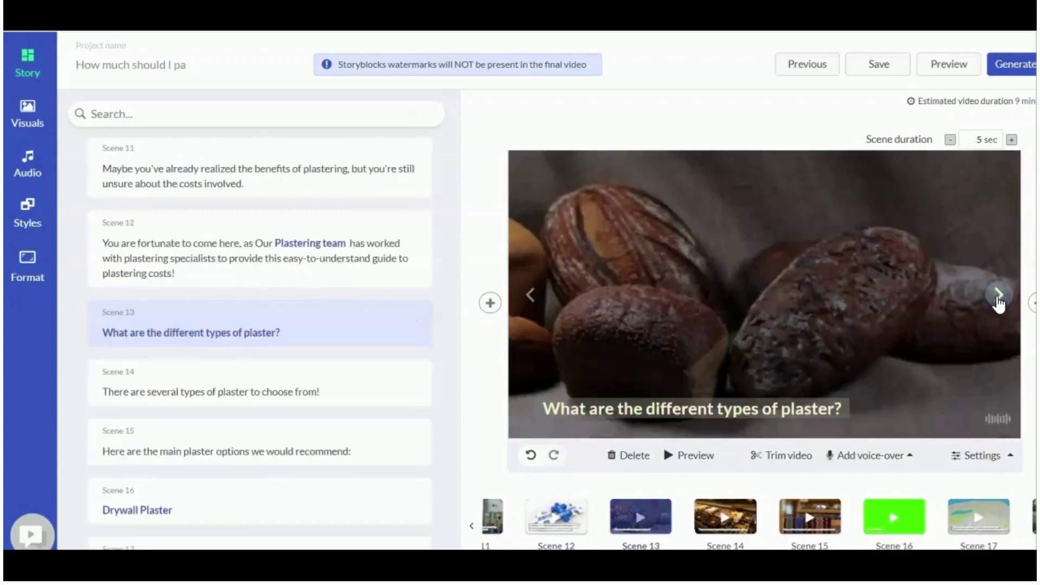
pyautogui.click(998, 297)
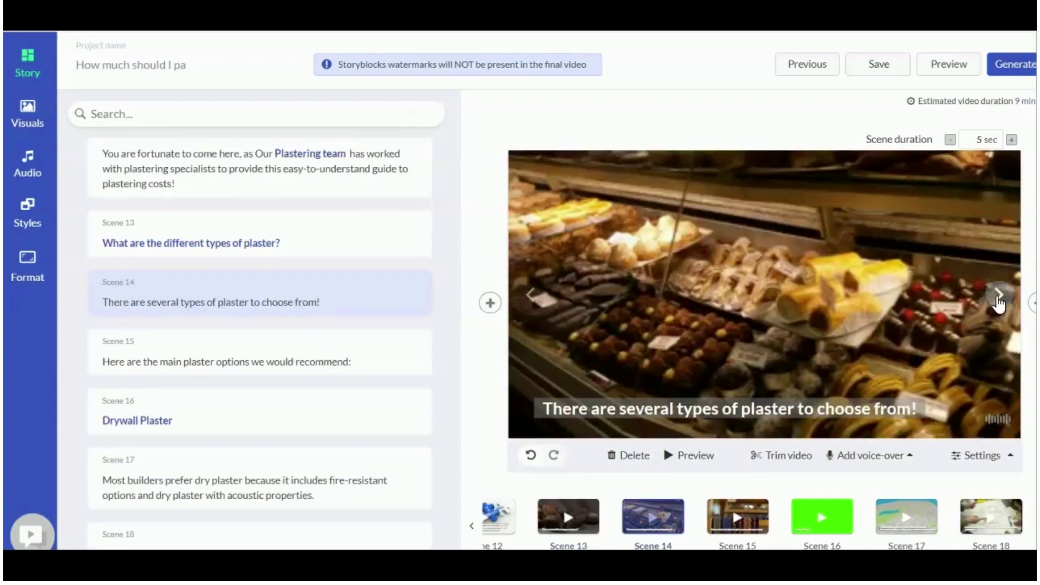
pyautogui.click(998, 297)
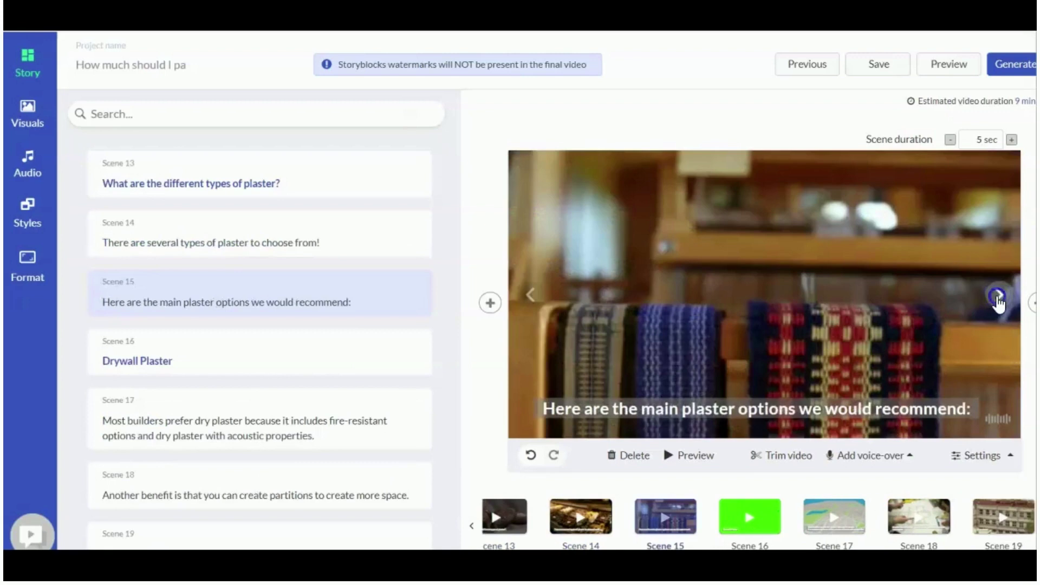
# Step: Delete the "Drywall Plaster" heading scene that has the green background
pyautogui.click(997, 297)
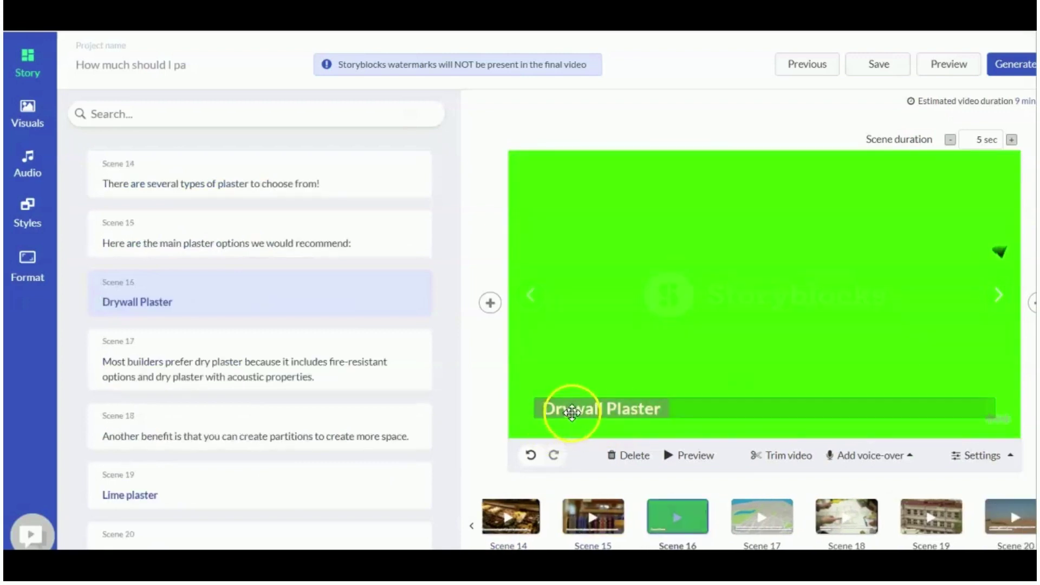
pyautogui.click(628, 458)
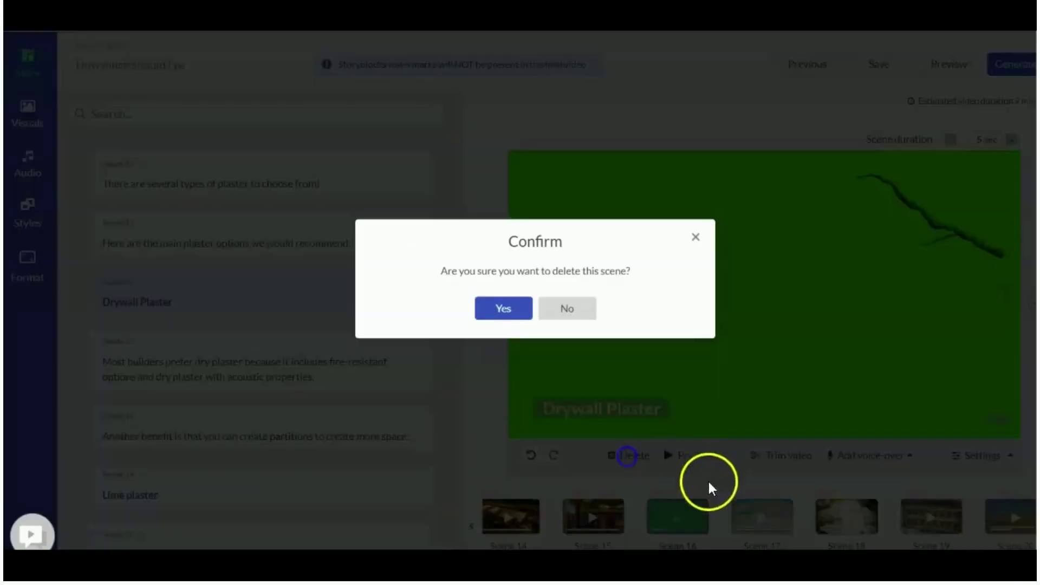
pyautogui.click(503, 307)
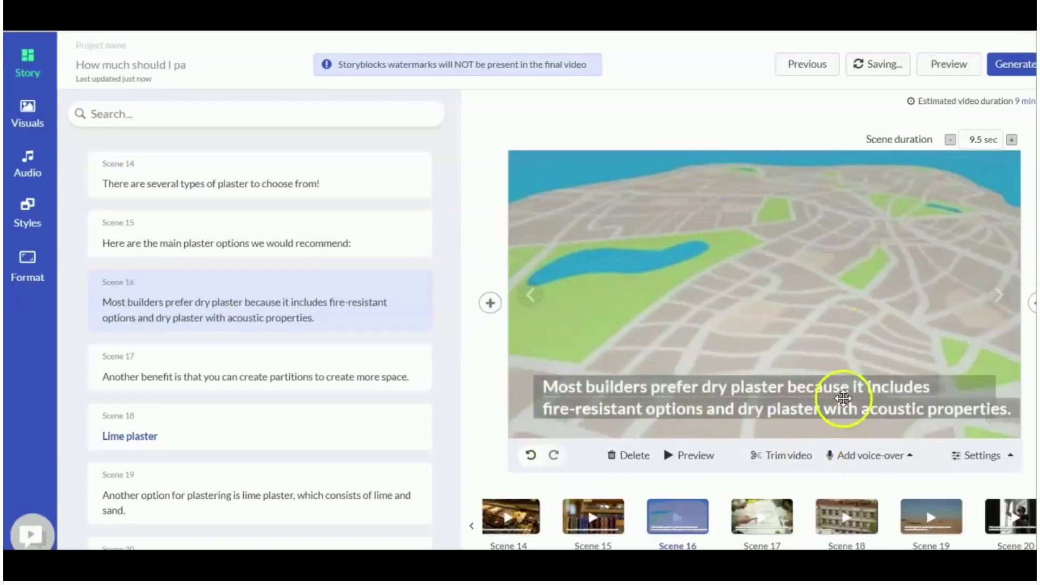
# Step: Review the visuals of scenes 17 to 33, covering the lime, cement, gypsum, wet and ornamental plaster sections
pyautogui.click(1000, 296)
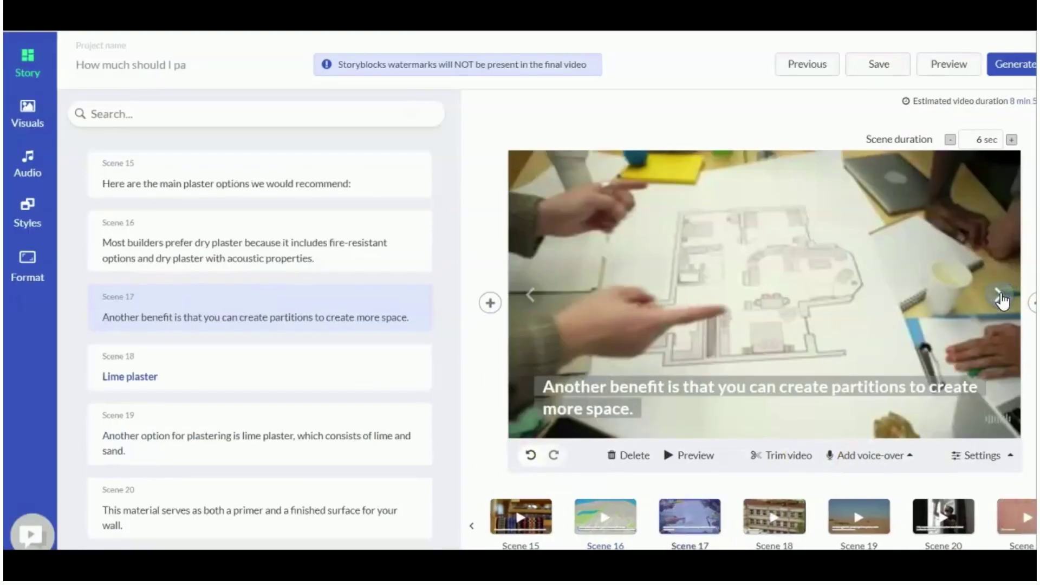
pyautogui.click(1001, 296)
pyautogui.click(1000, 296)
pyautogui.click(1000, 296)
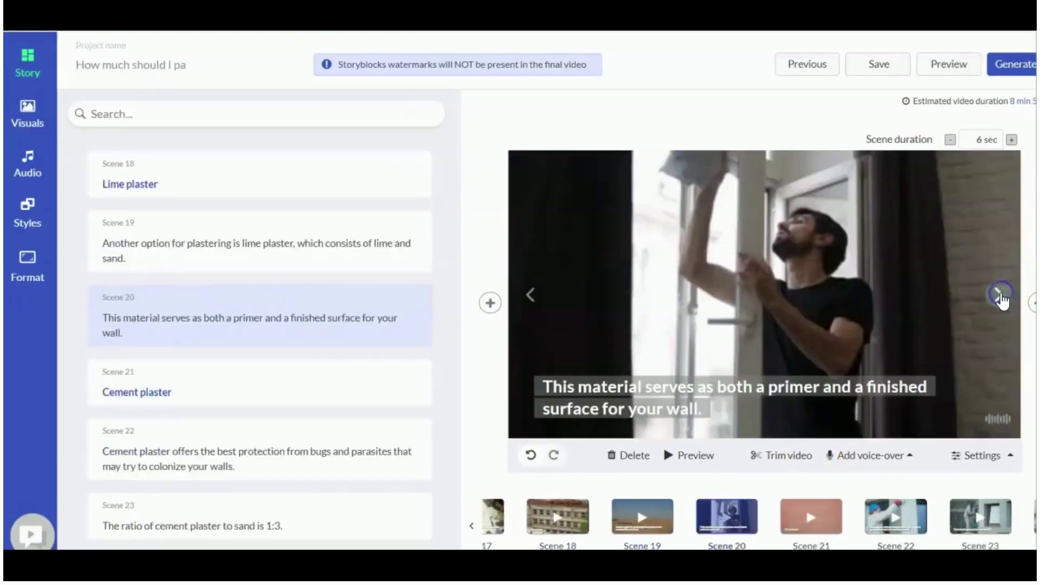
pyautogui.click(1000, 296)
pyautogui.click(1000, 295)
pyautogui.click(1001, 295)
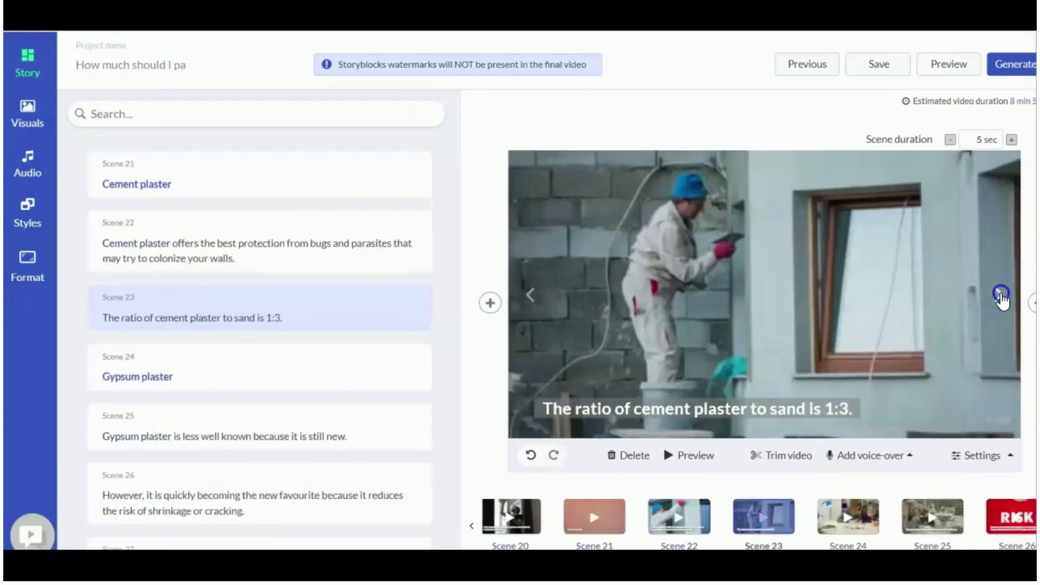
pyautogui.click(1001, 296)
pyautogui.click(1000, 296)
pyautogui.click(1000, 296)
pyautogui.click(1000, 296)
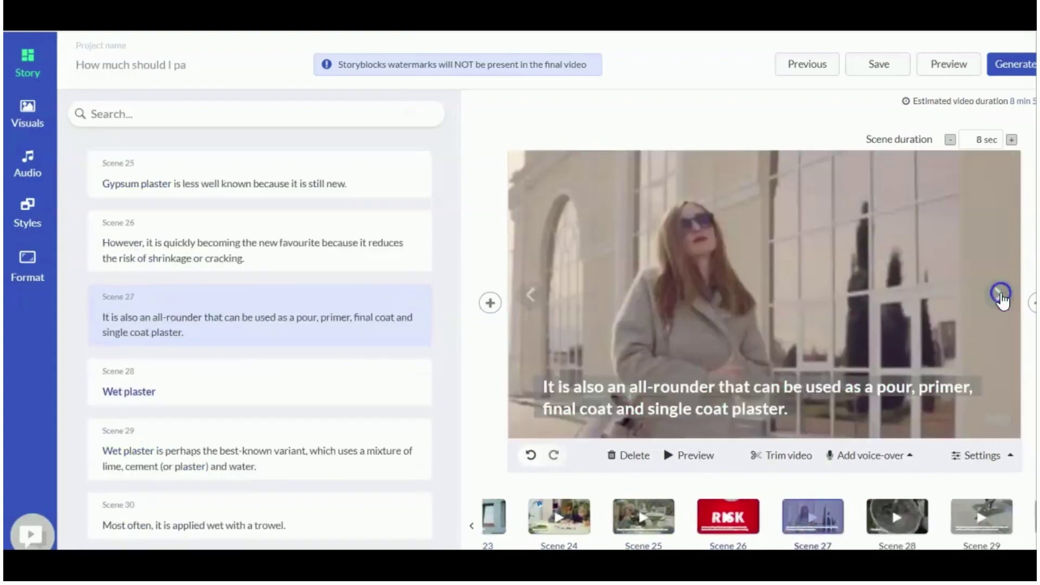
pyautogui.click(1001, 296)
pyautogui.click(1001, 296)
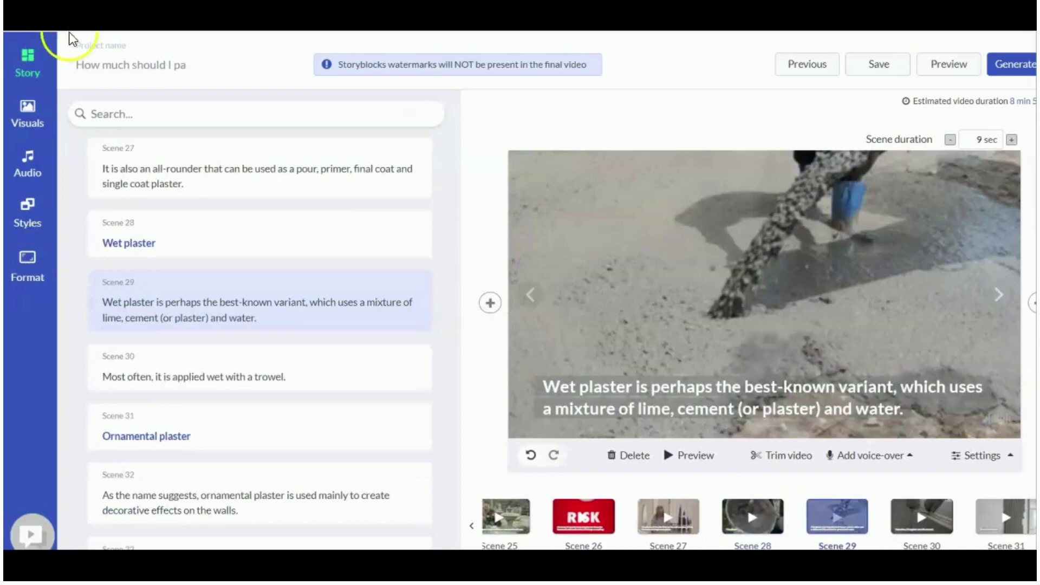
pyautogui.click(1001, 296)
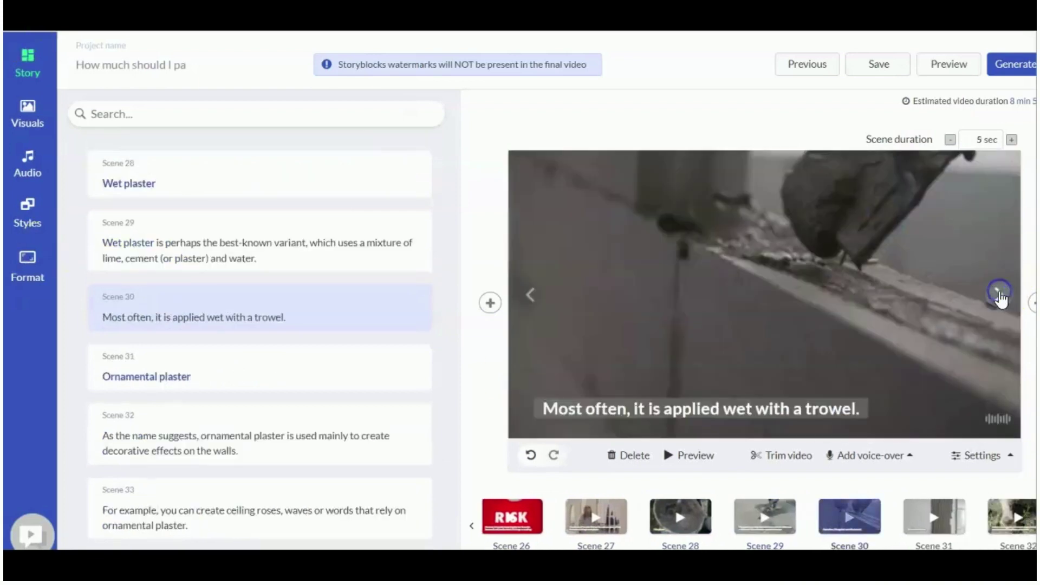
pyautogui.click(1000, 296)
pyautogui.click(1000, 296)
pyautogui.click(1000, 296)
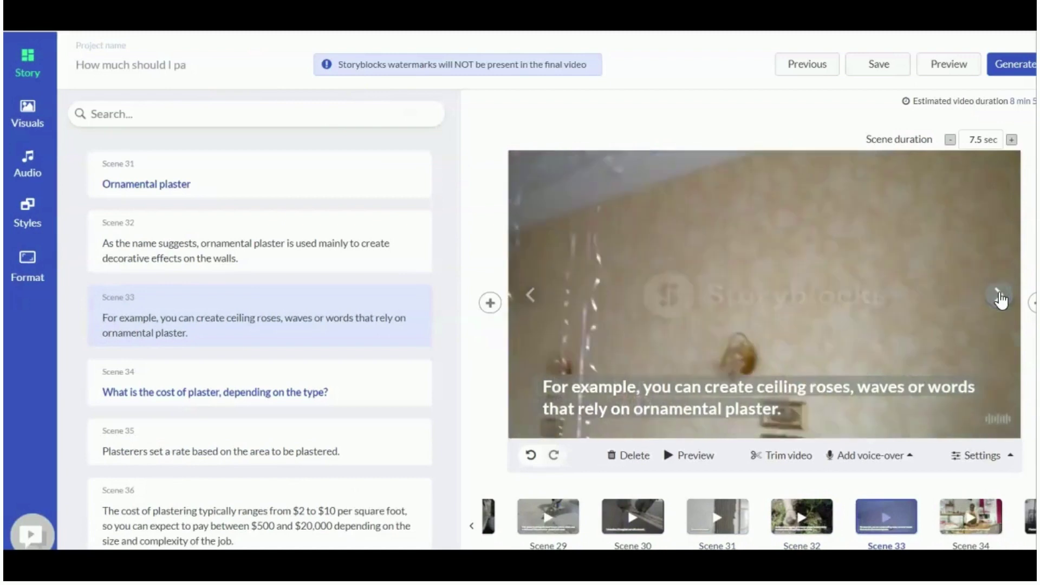
# Step: Check the visuals of scenes 34 and 35, which introduce the cost of plaster by type
pyautogui.click(1000, 295)
pyautogui.click(1000, 296)
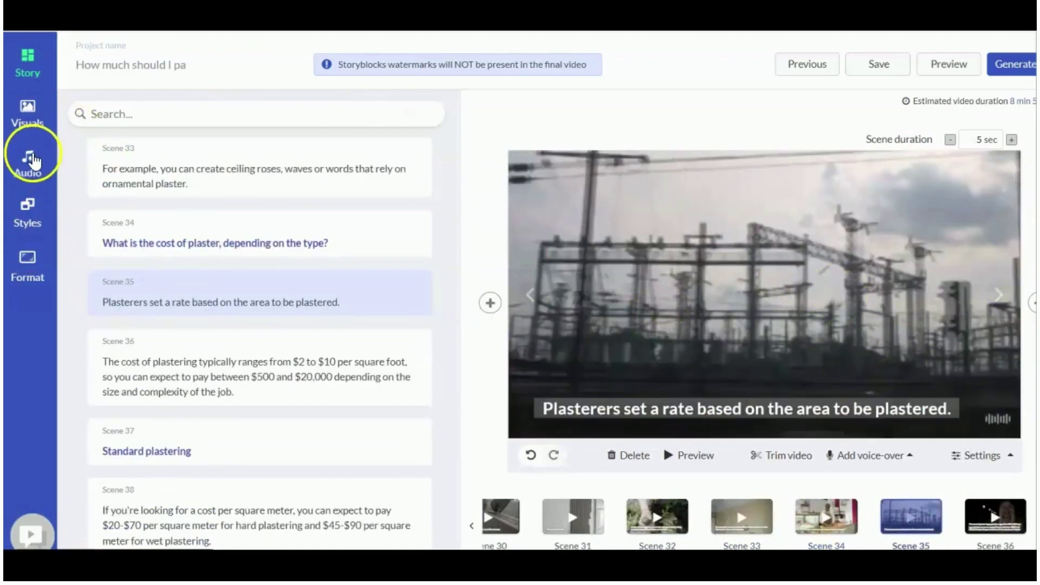
# Step: Browse the background music library and sample tracks such as Can't Catch Me
pyautogui.click(30, 160)
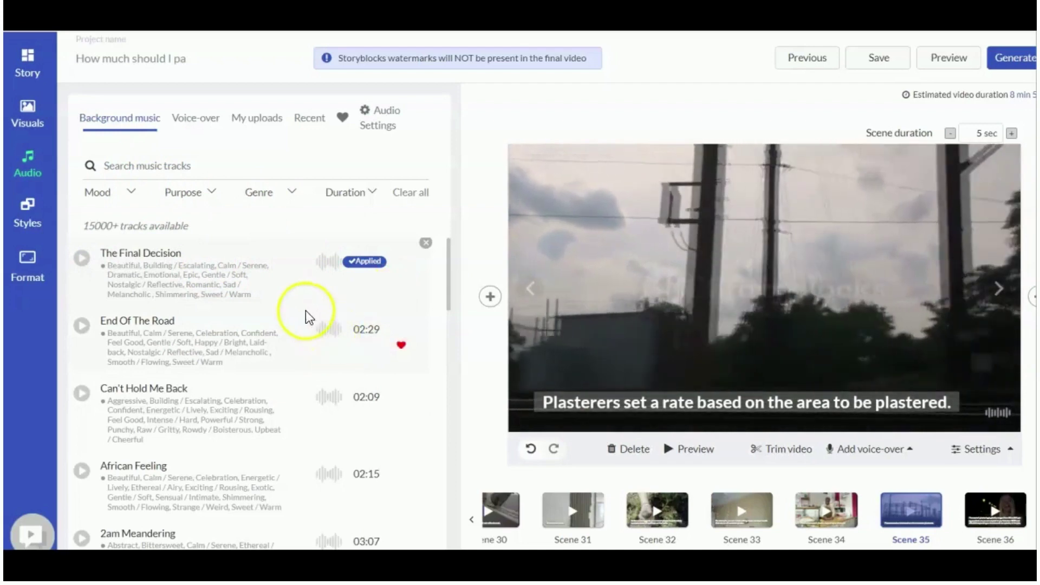
pyautogui.scroll(-3, 298, 311)
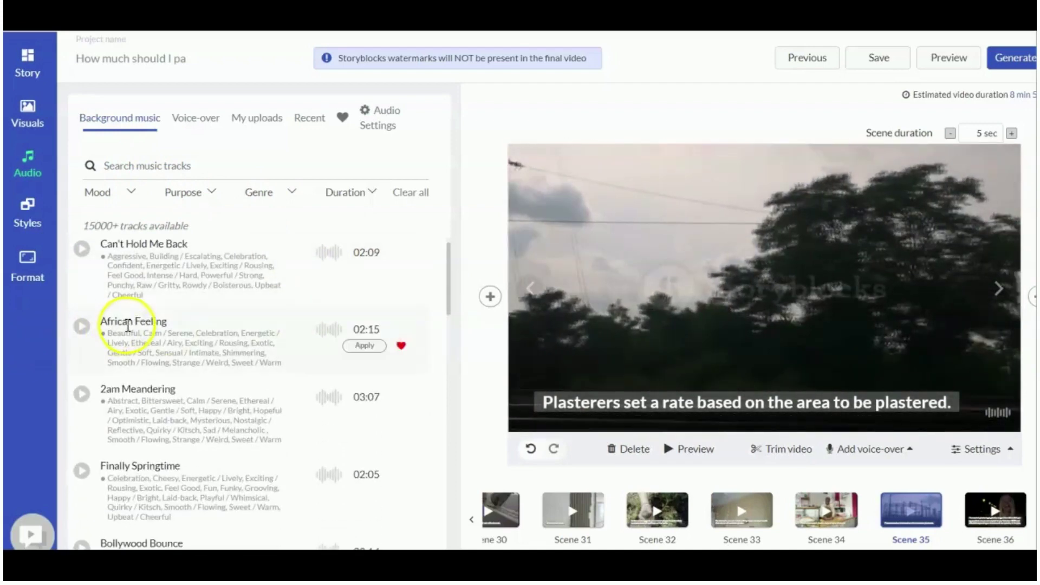
pyautogui.scroll(-3, 127, 325)
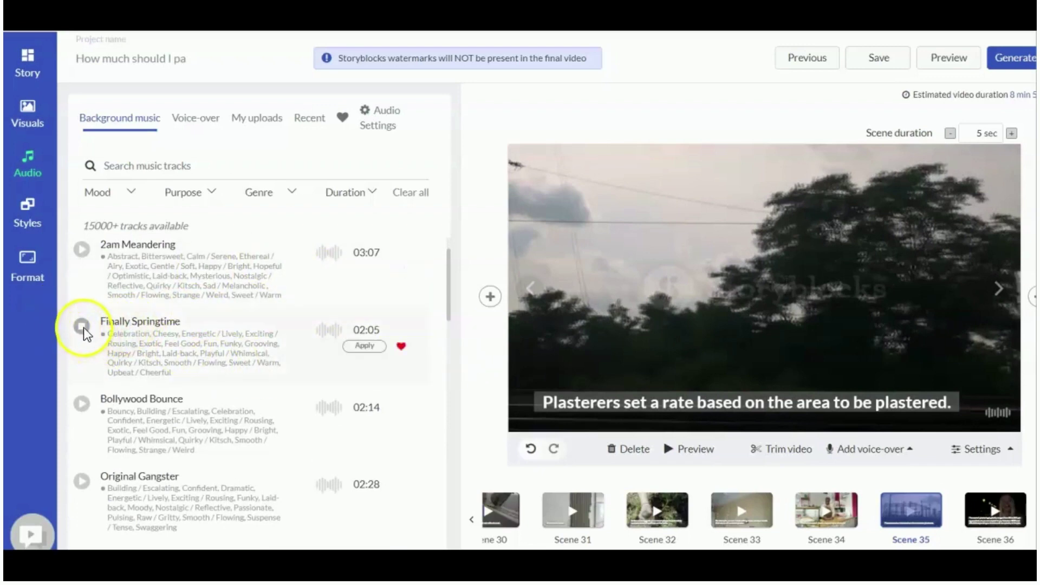
pyautogui.scroll(-3, 83, 390)
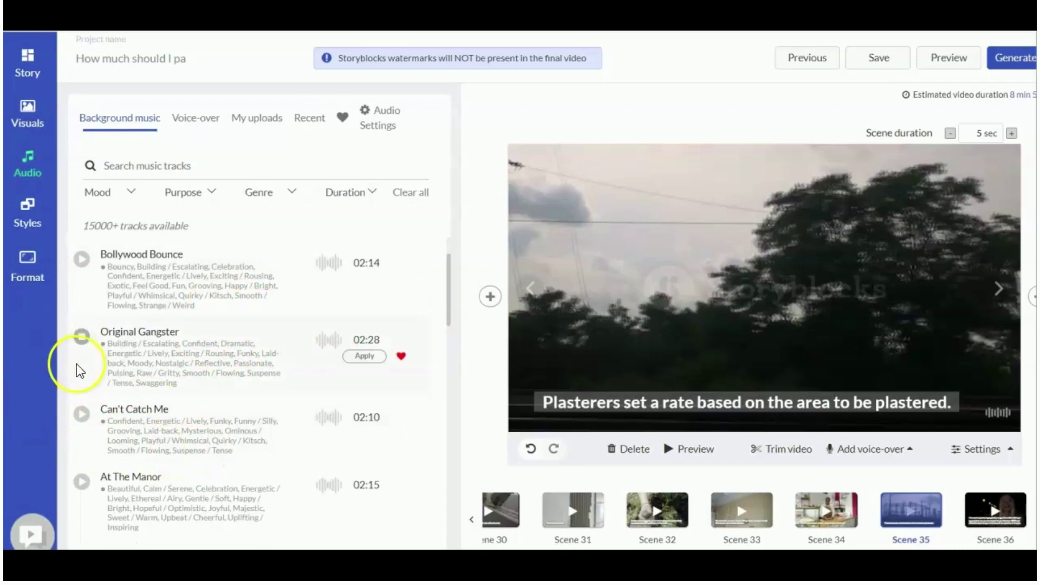
pyautogui.scroll(-3, 157, 380)
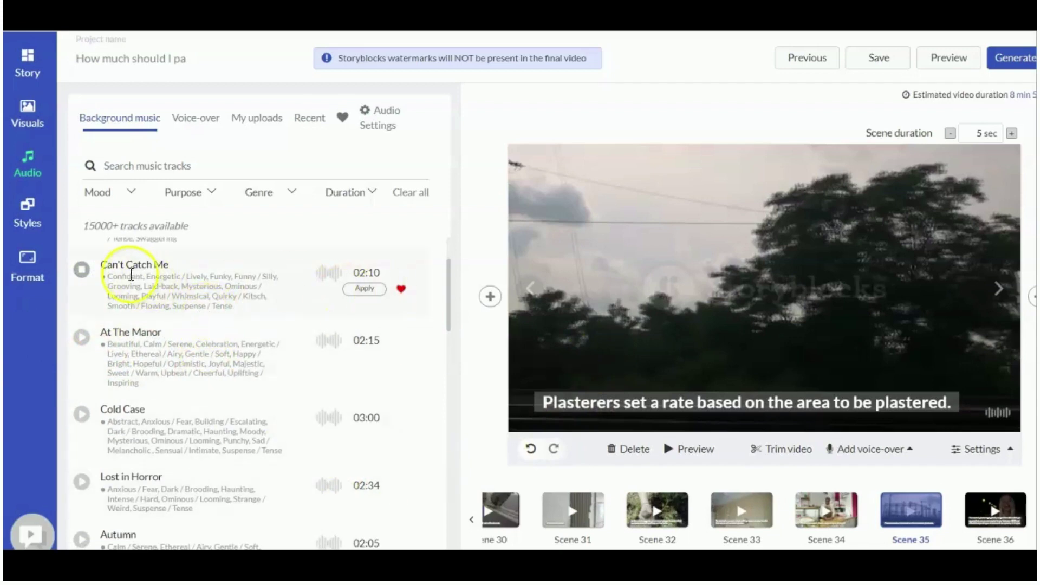
pyautogui.click(82, 271)
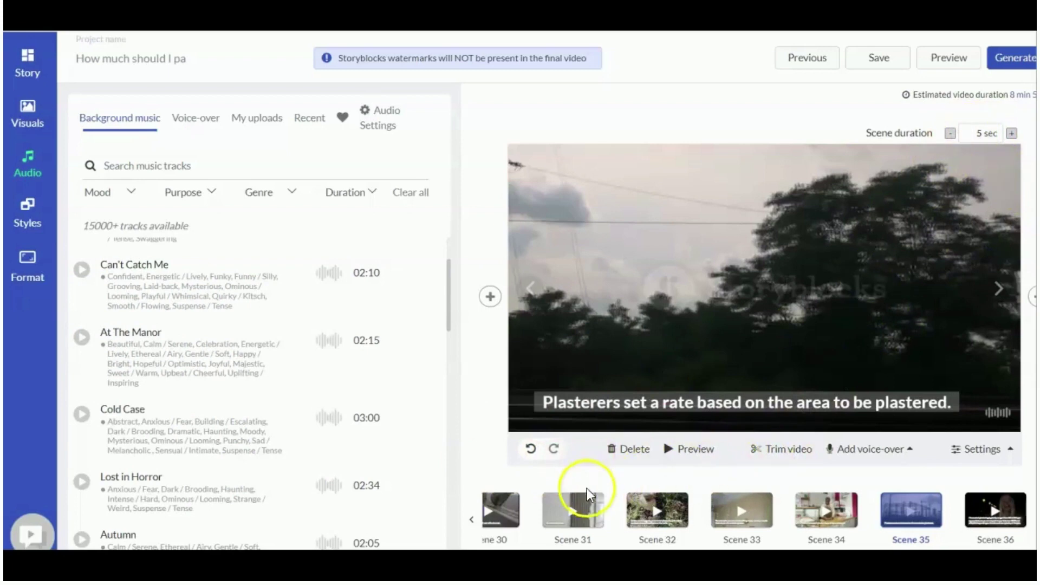
# Step: Review the visuals of scenes 31 to 41, covering ornamental plaster and the plastering cost per type
pyautogui.click(565, 505)
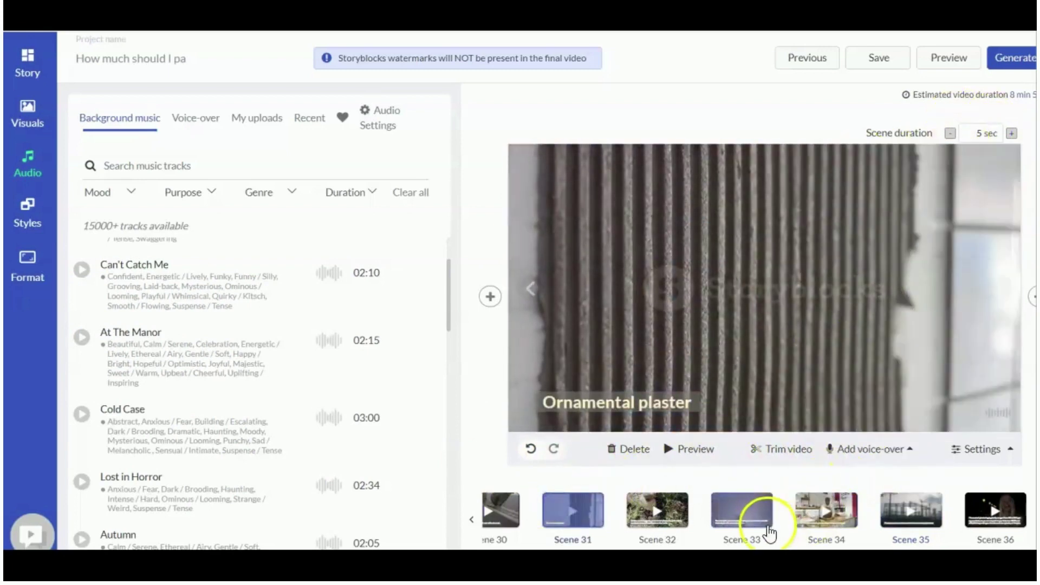
pyautogui.click(756, 514)
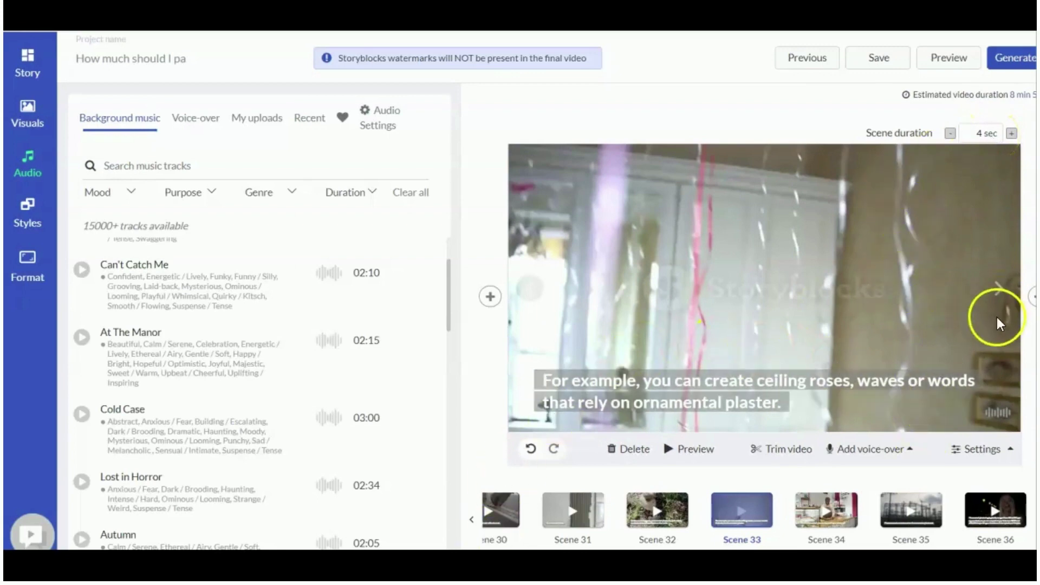
pyautogui.click(1002, 290)
pyautogui.click(1002, 290)
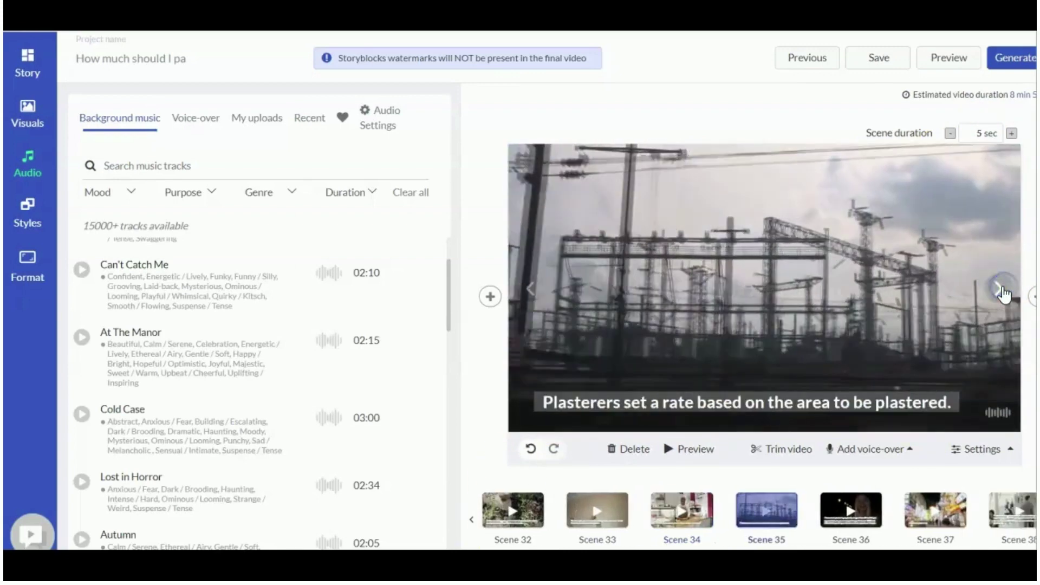
pyautogui.click(1002, 289)
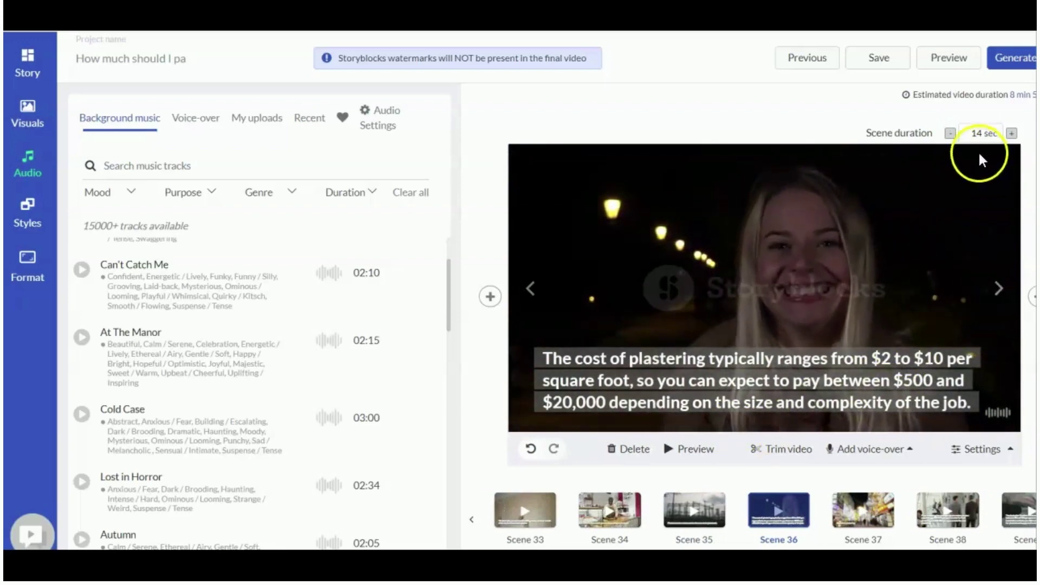
pyautogui.click(1000, 289)
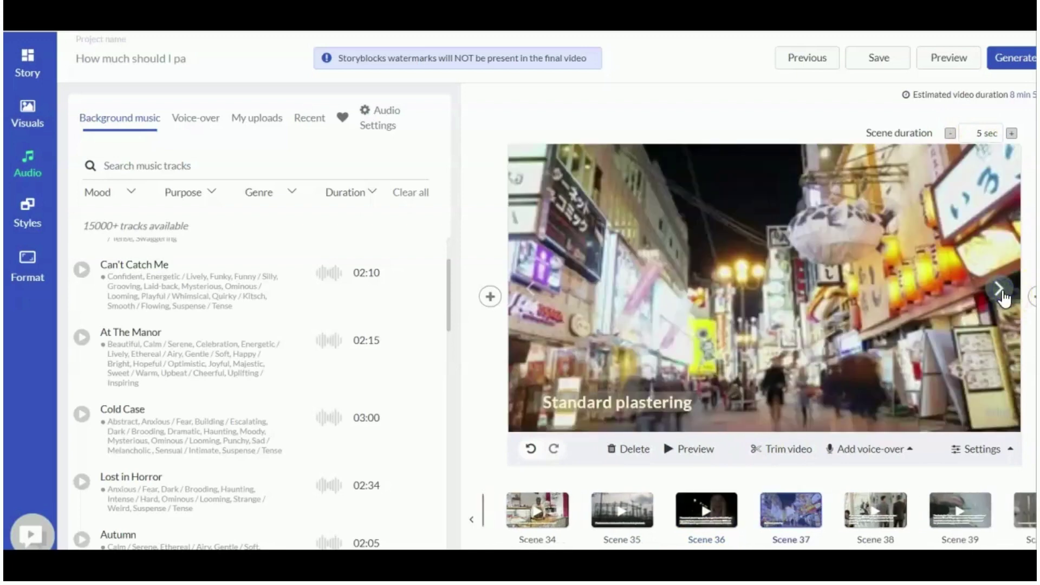
pyautogui.click(999, 289)
pyautogui.click(999, 290)
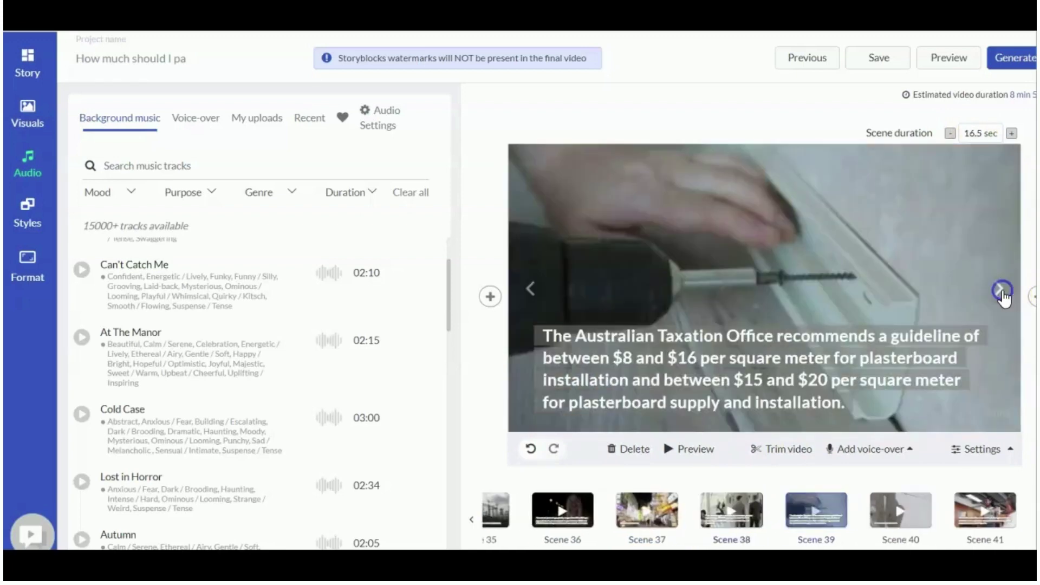
pyautogui.click(1001, 292)
pyautogui.click(1001, 292)
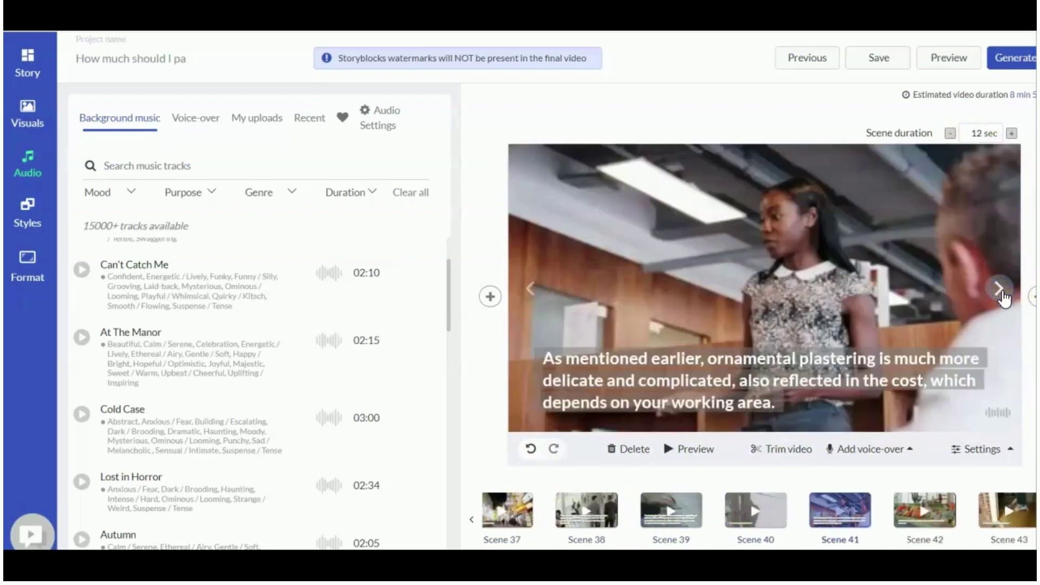
# Step: Review the visuals from scene 42 onward, covering additional plastering costs and plaster wall and ceiling repairs
pyautogui.click(1001, 288)
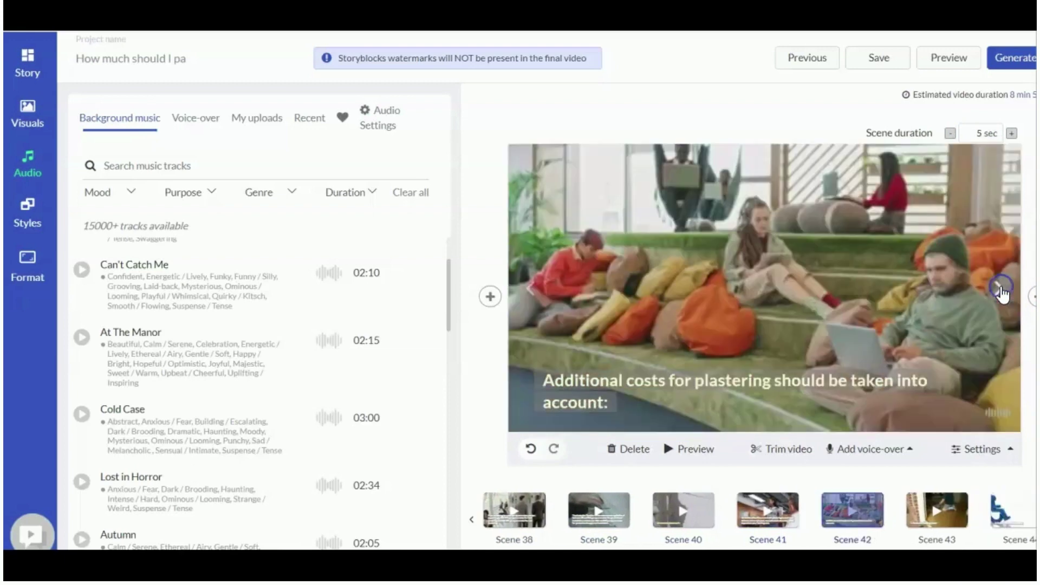
pyautogui.click(1000, 288)
pyautogui.click(1001, 289)
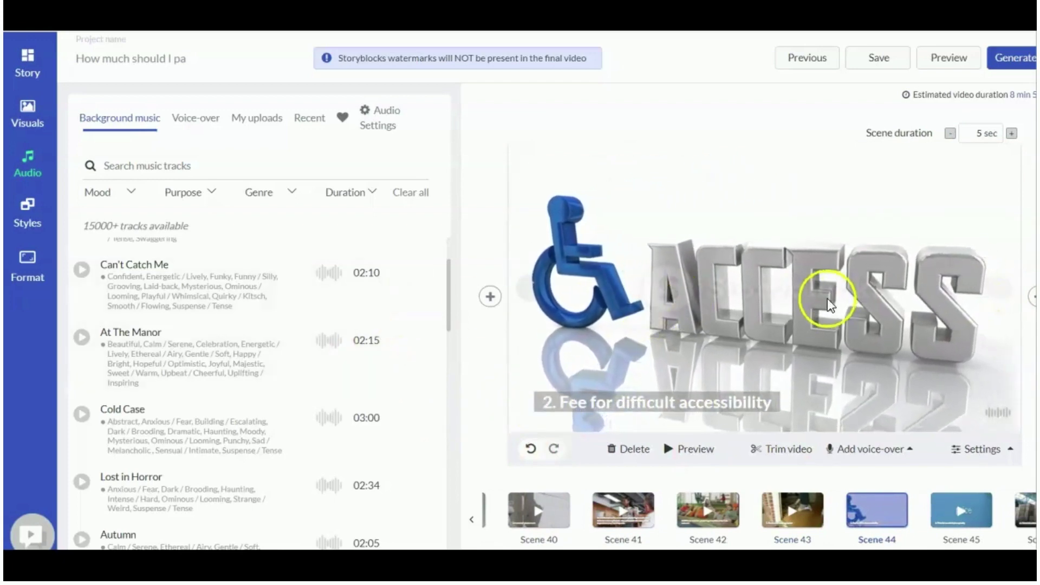
pyautogui.click(999, 294)
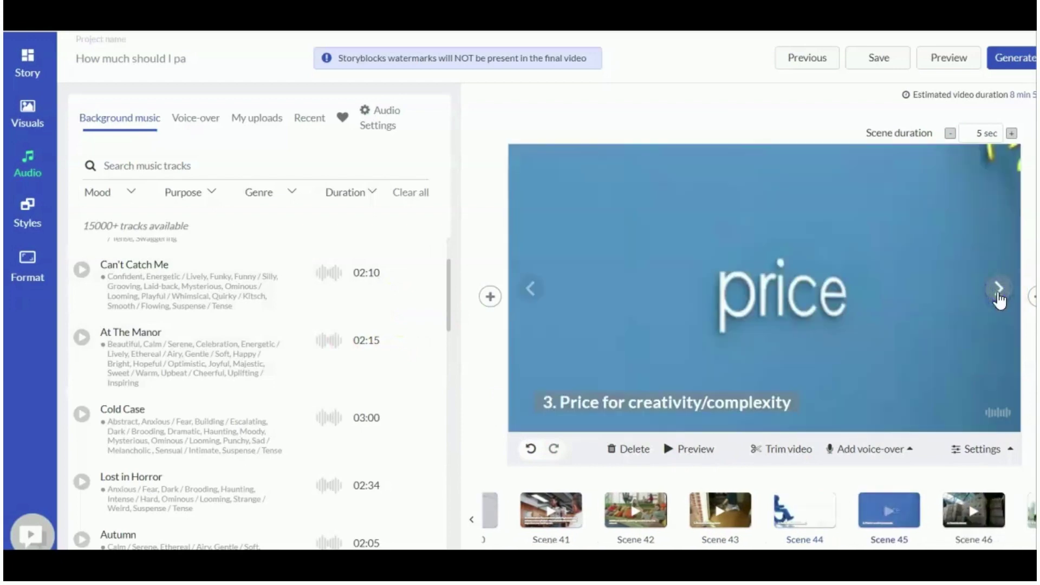
pyautogui.click(999, 294)
pyautogui.click(999, 294)
pyautogui.click(999, 293)
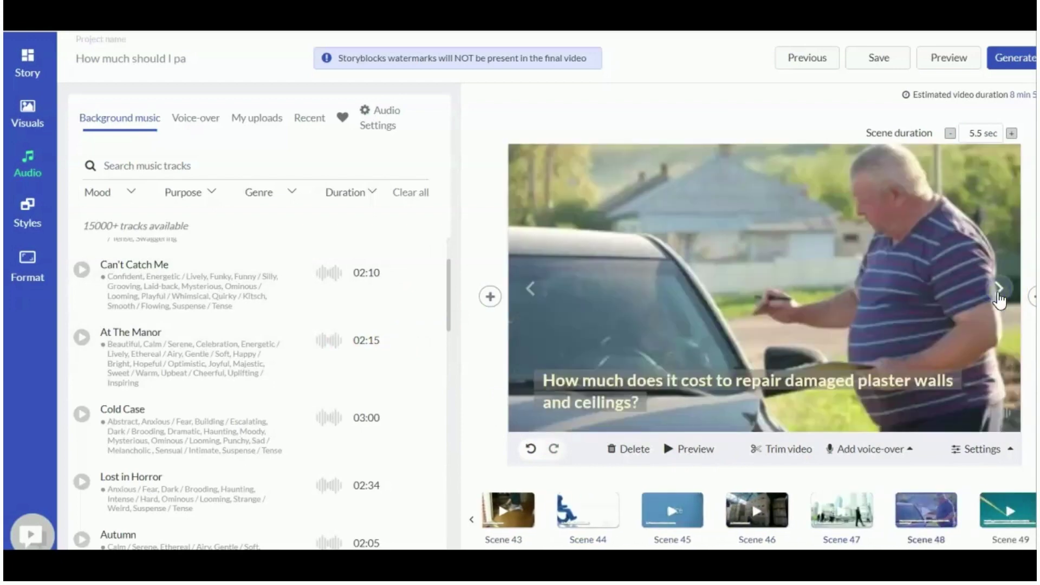
pyautogui.click(999, 293)
pyautogui.click(998, 292)
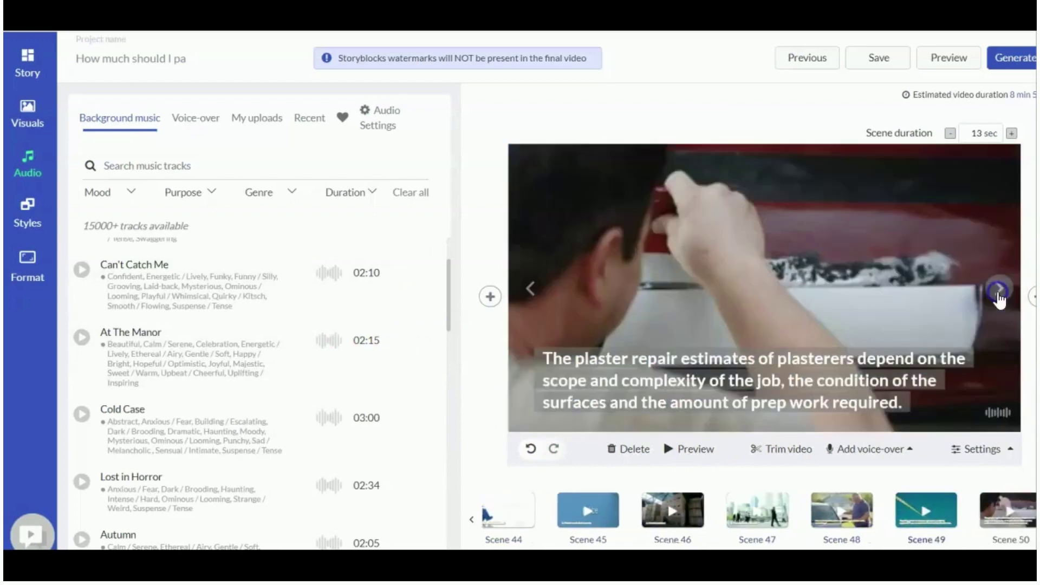
pyautogui.click(998, 292)
pyautogui.click(999, 293)
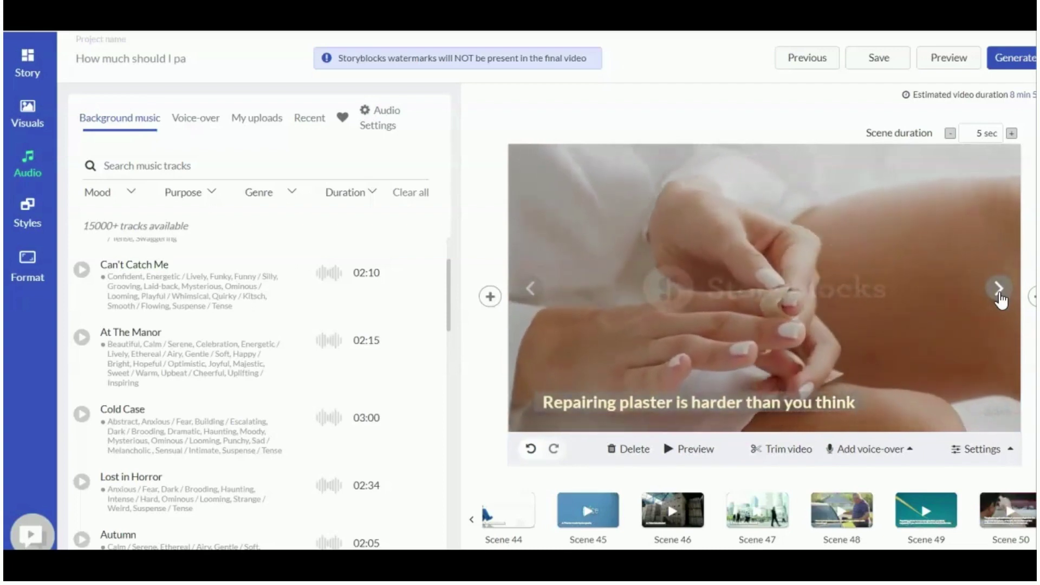
pyautogui.click(999, 295)
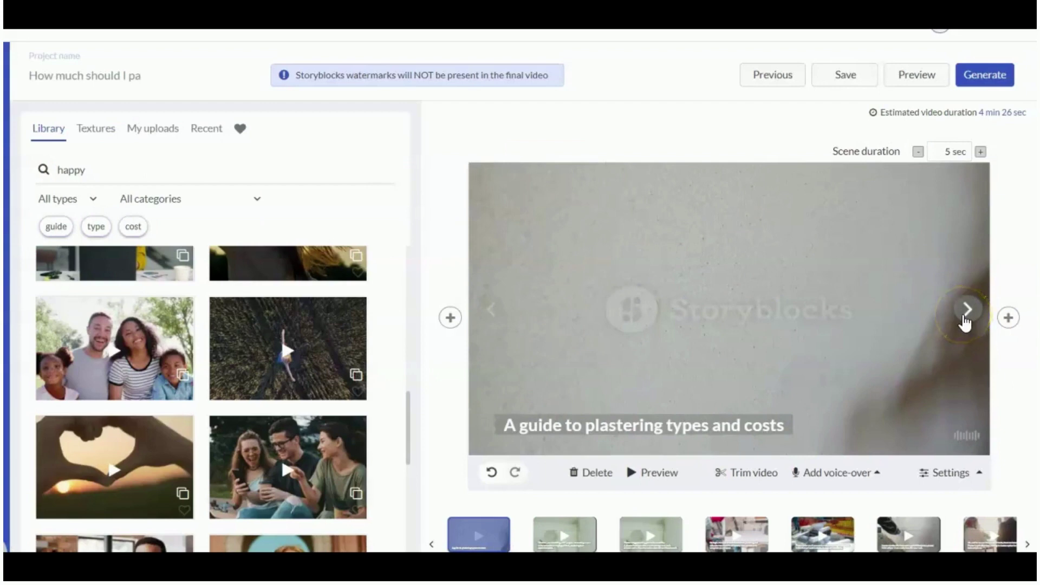
# Step: Review the shortened storyboard from the opening guide scene to the dry plaster scene, checking that each visual suits its text
pyautogui.click(966, 312)
pyautogui.click(968, 312)
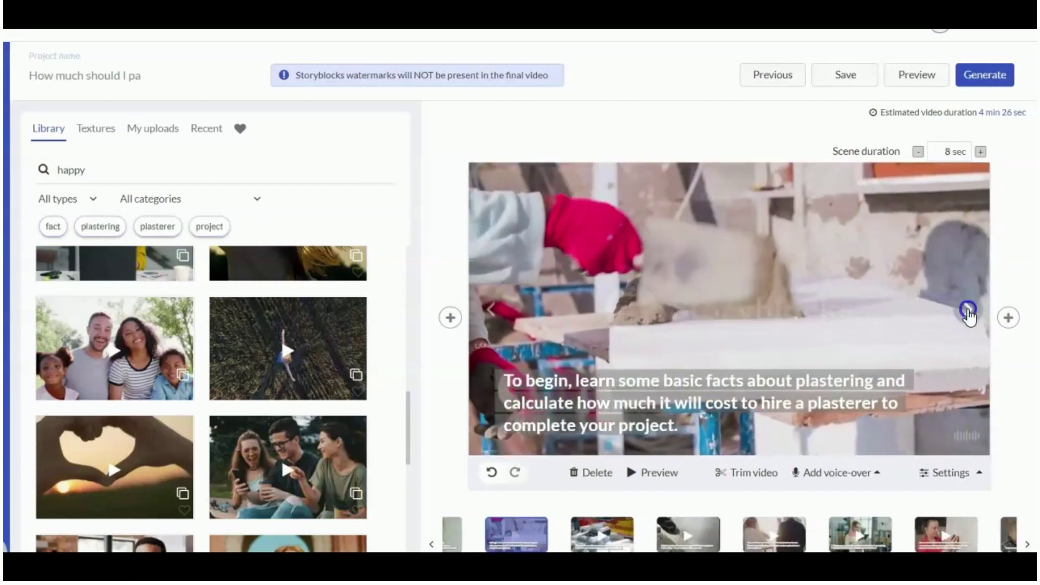
pyautogui.click(968, 312)
pyautogui.click(968, 312)
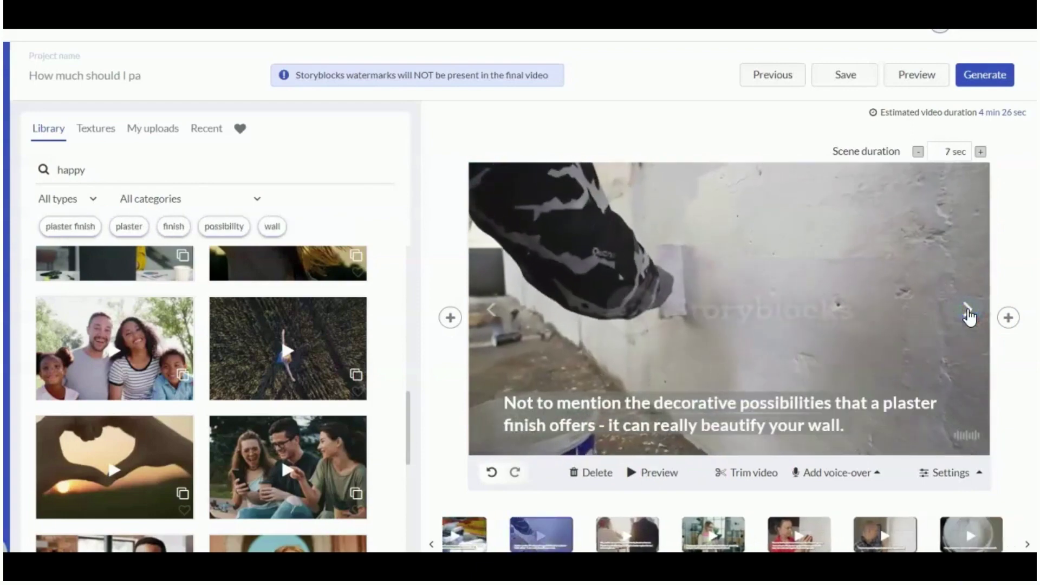
pyautogui.click(968, 312)
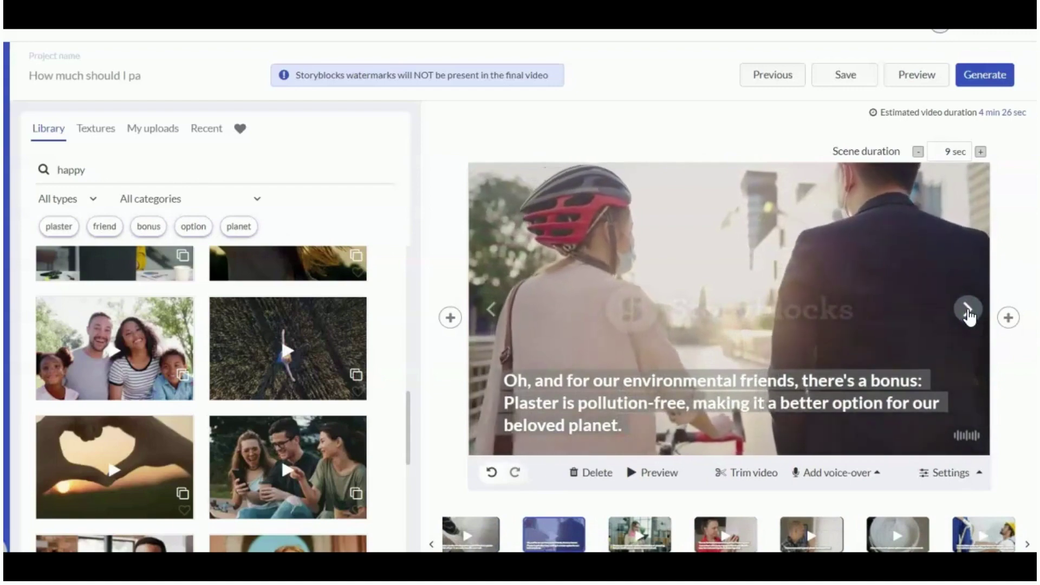
pyautogui.click(968, 313)
pyautogui.click(968, 313)
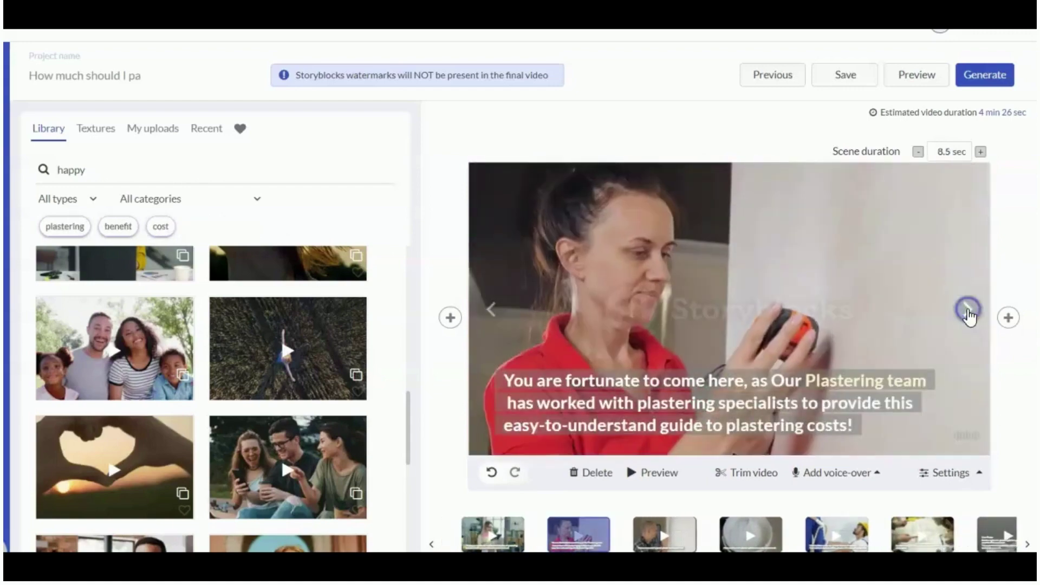
pyautogui.click(968, 313)
pyautogui.click(968, 313)
pyautogui.click(968, 313)
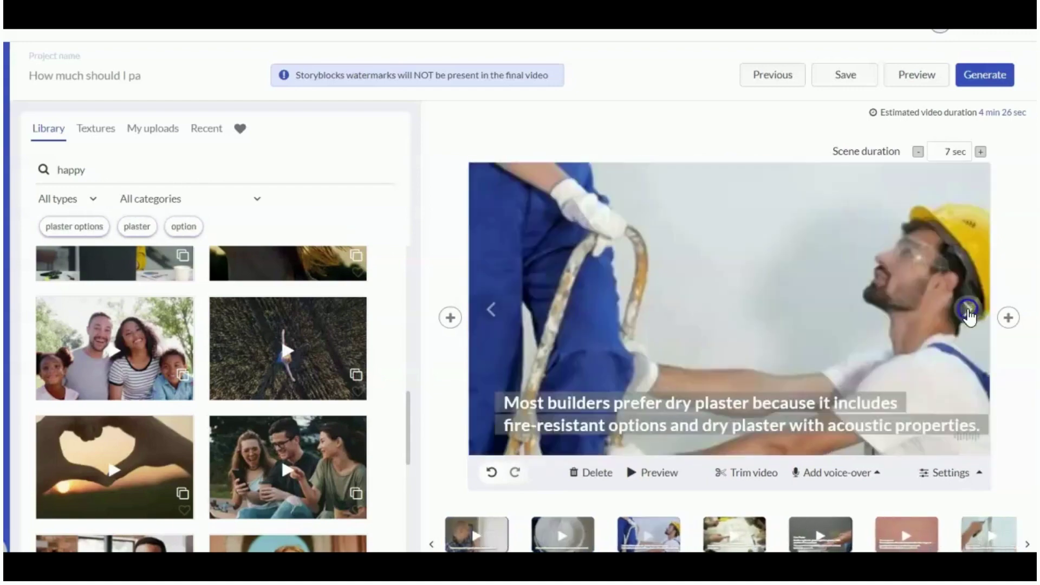
# Step: Check the scene visuals from the dry plaster section through ornamental plaster to the $2 to $10 cost range scene
pyautogui.click(968, 313)
pyautogui.click(968, 313)
pyautogui.click(968, 313)
pyautogui.click(968, 313)
pyautogui.click(968, 313)
pyautogui.click(969, 312)
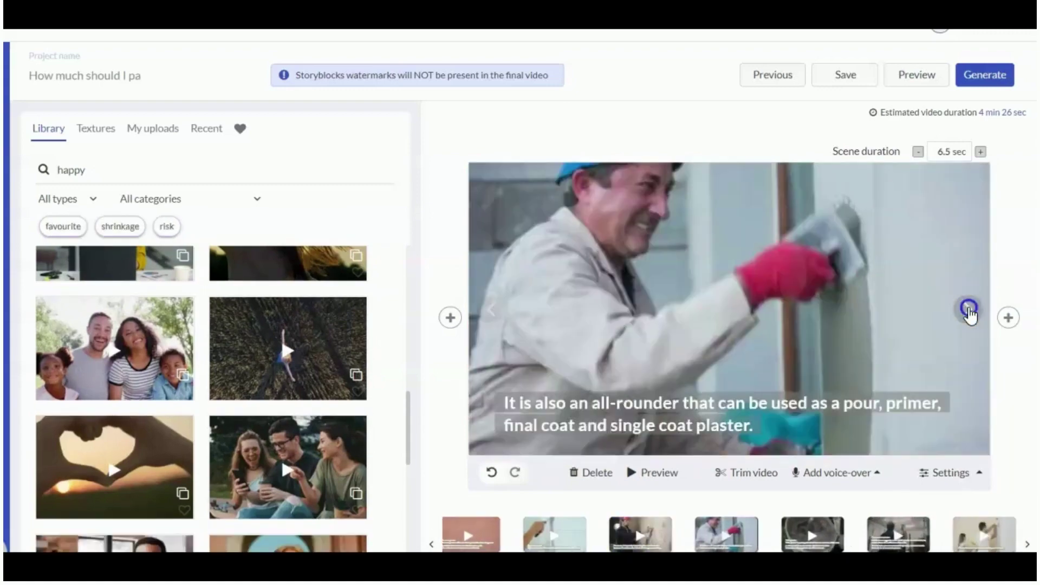
pyautogui.click(968, 313)
pyautogui.click(968, 312)
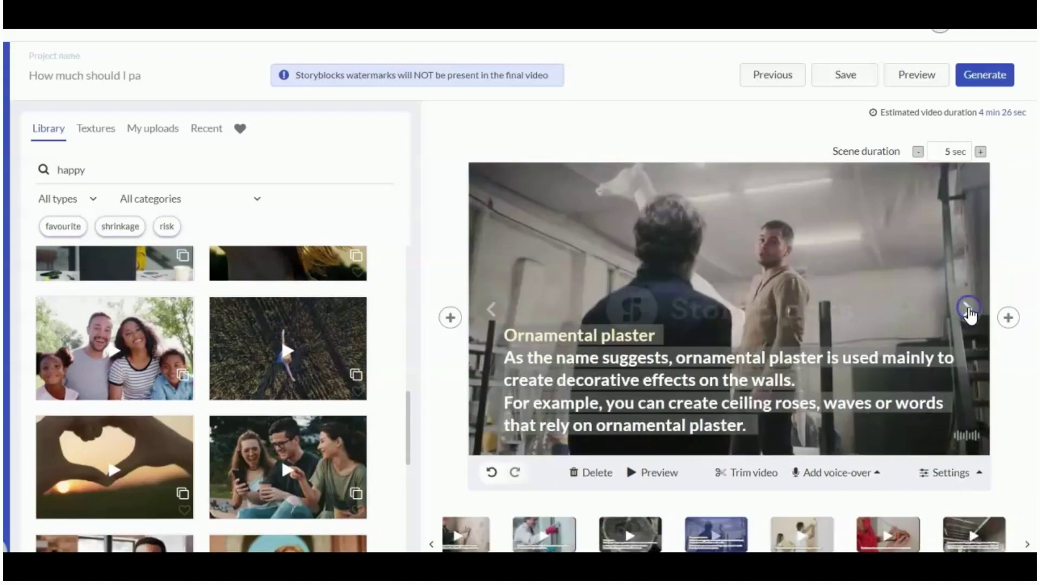
pyautogui.click(968, 313)
pyautogui.click(969, 313)
pyautogui.click(968, 313)
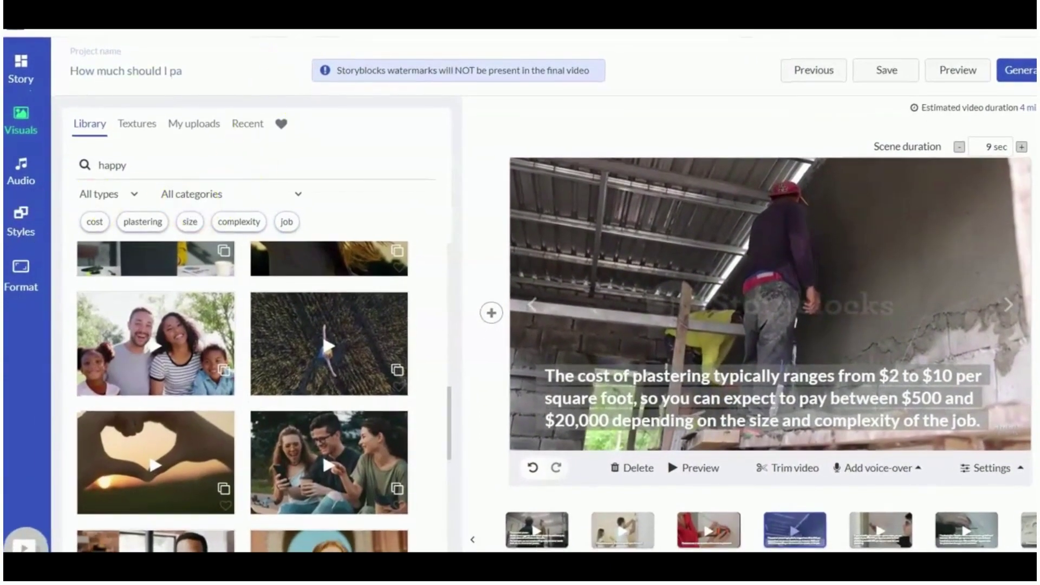
# Step: Look over the available style themes for the video
pyautogui.click(24, 223)
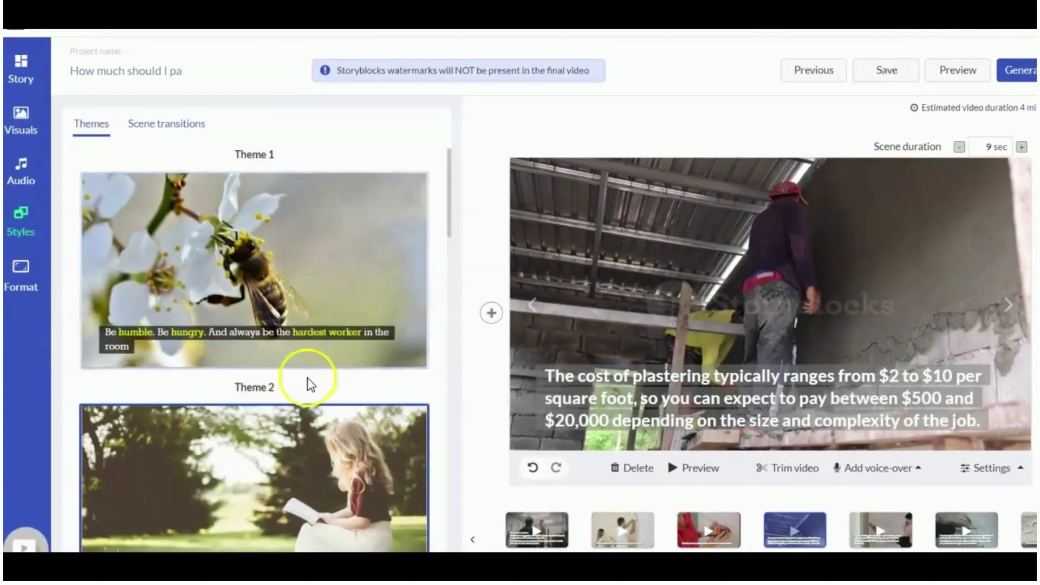
pyautogui.scroll(-1, 308, 319)
pyautogui.scroll(1, 133, 232)
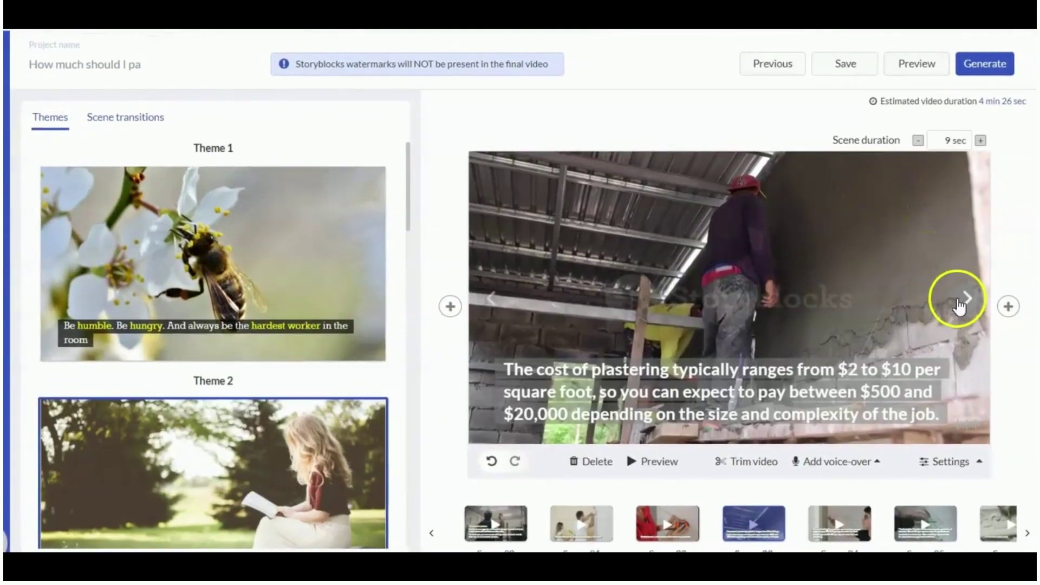
# Step: Review the scene visuals from the Australian Taxation Office guideline through additional plastering costs to the plasterers' repair estimates scene
pyautogui.click(971, 300)
pyautogui.click(970, 300)
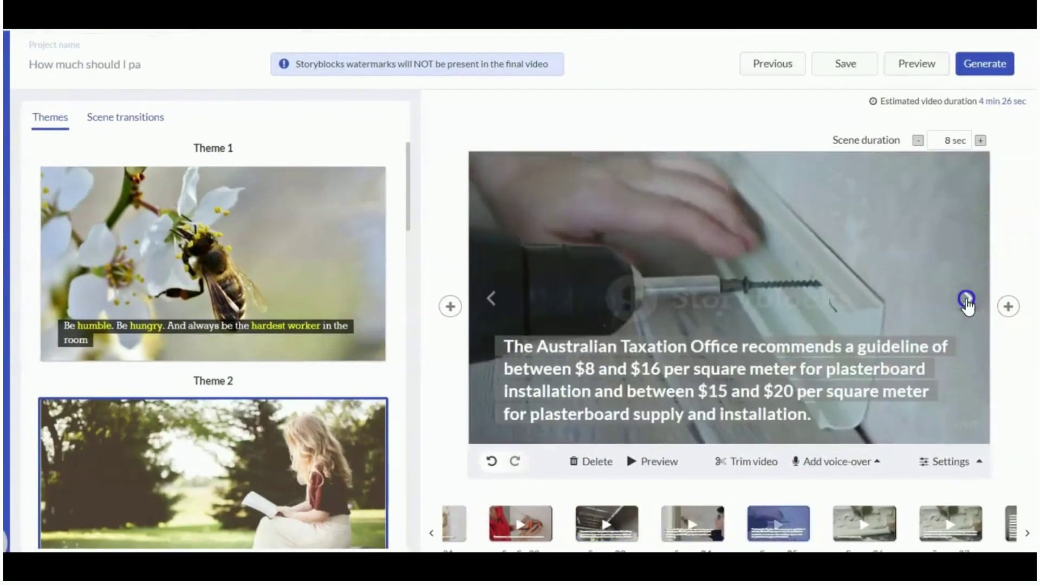
pyautogui.click(968, 299)
pyautogui.click(967, 300)
pyautogui.click(967, 300)
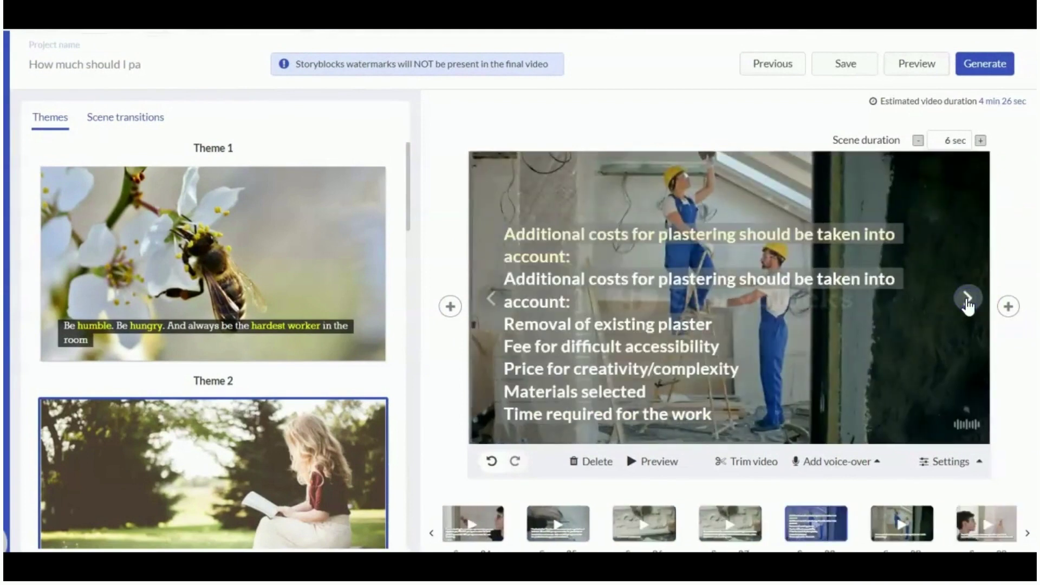
pyautogui.click(967, 299)
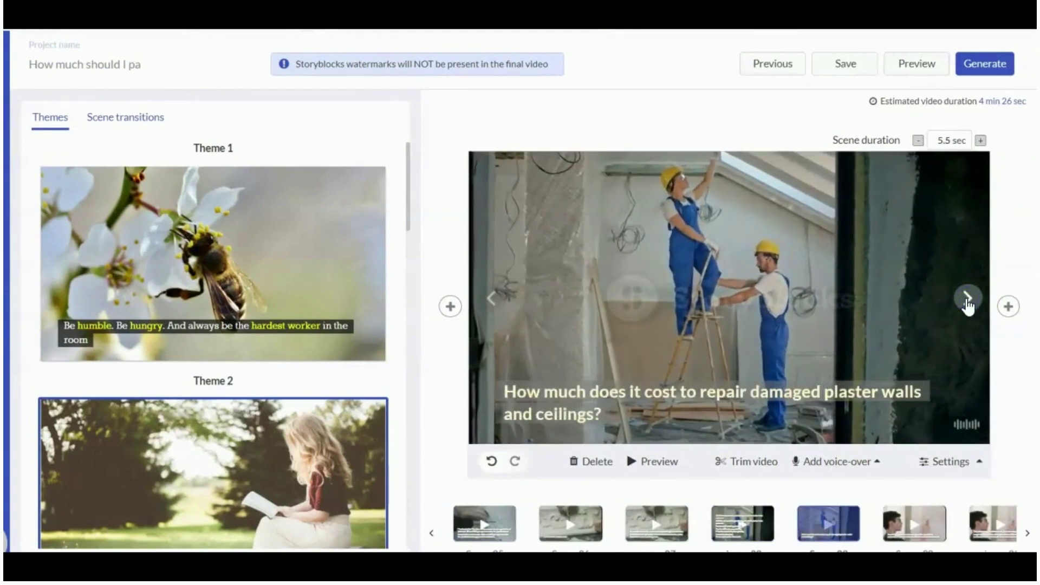
pyautogui.click(967, 299)
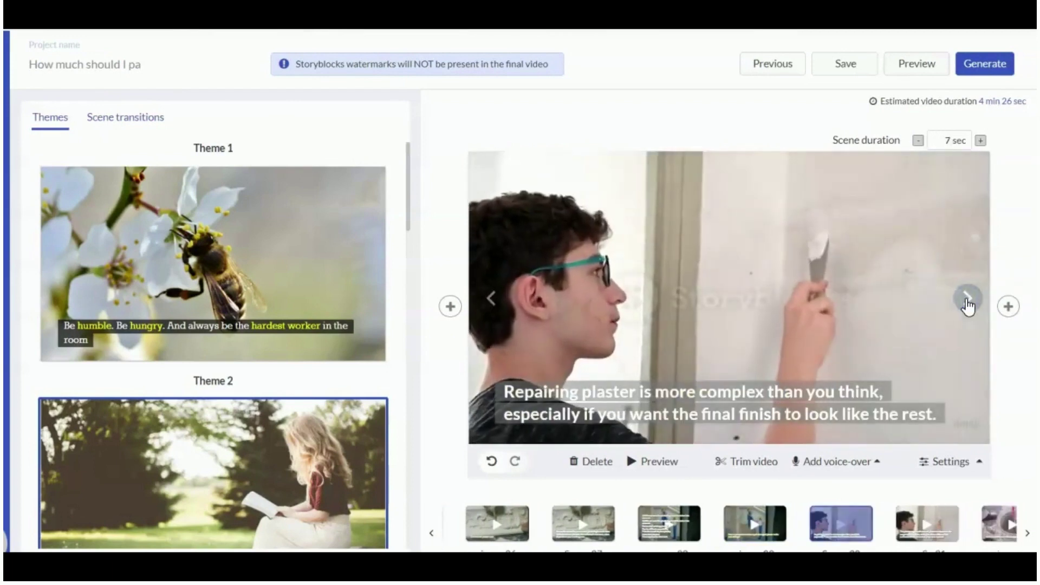
pyautogui.click(967, 300)
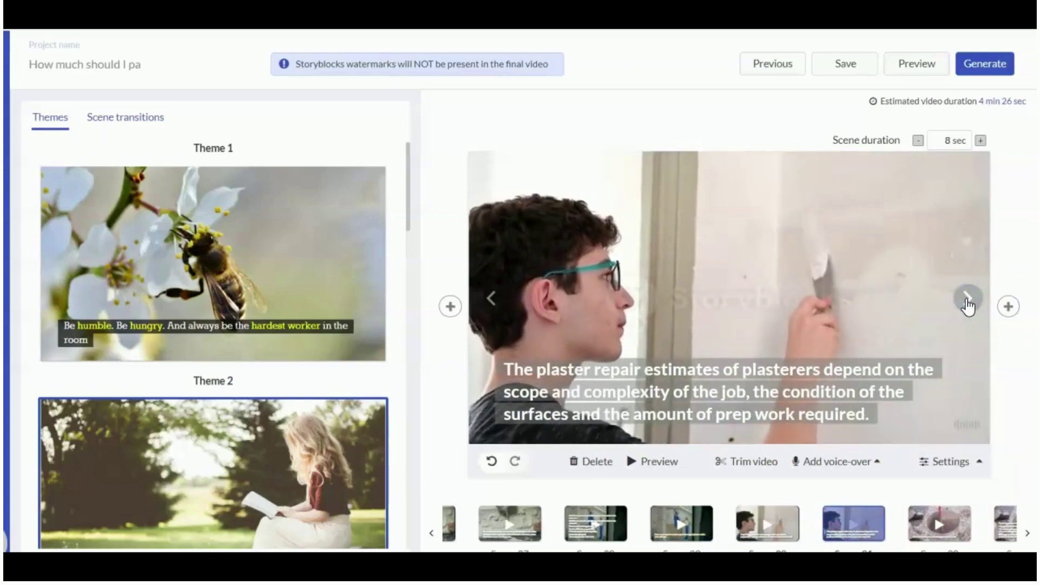
# Step: Check the remaining scene visuals, from why repairing plaster is harder than expected to the closing scene about contacting for a quote
pyautogui.click(968, 299)
pyautogui.click(967, 299)
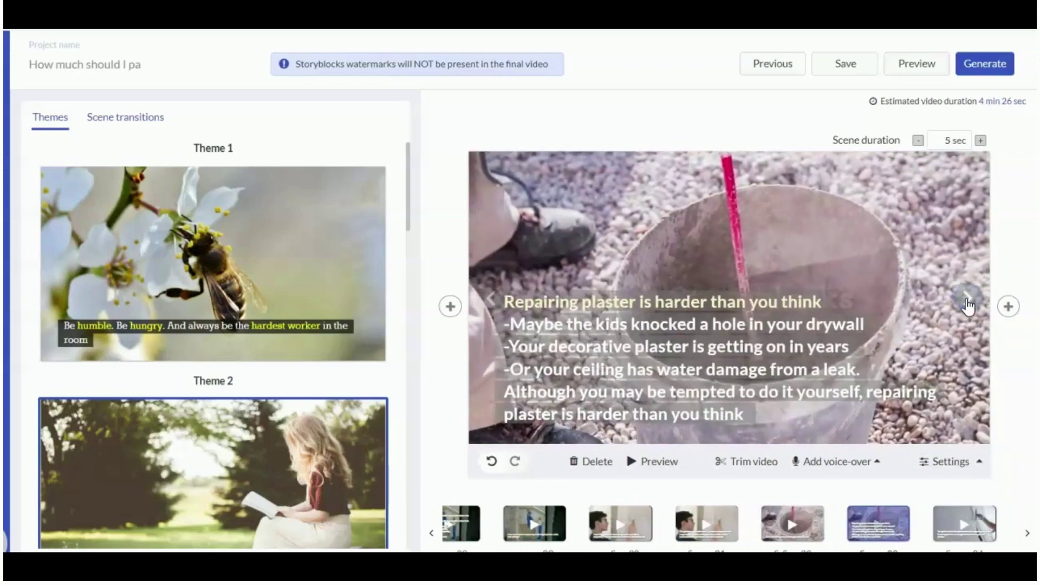
pyautogui.click(968, 299)
pyautogui.click(967, 300)
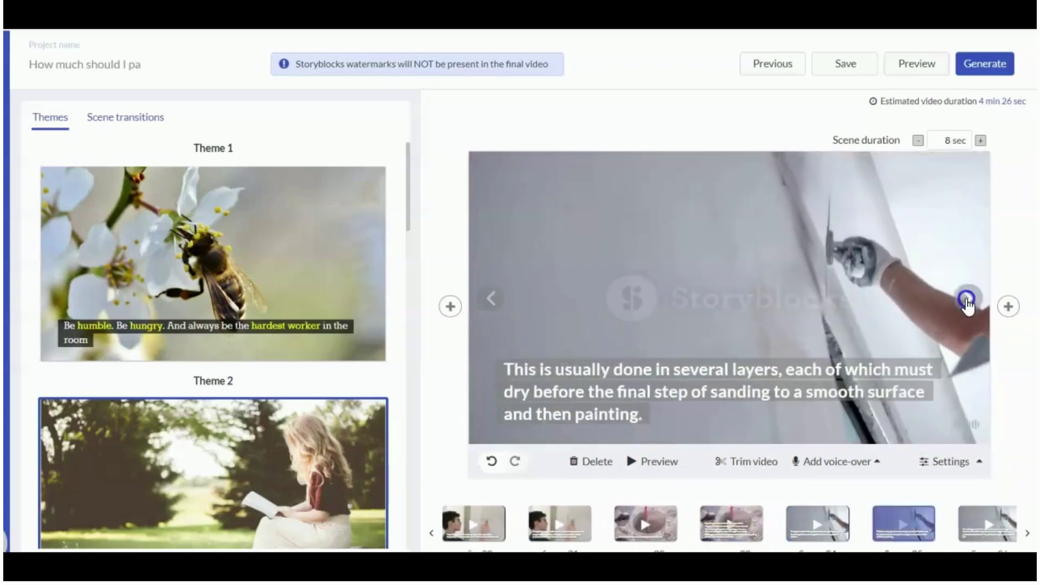
pyautogui.click(968, 300)
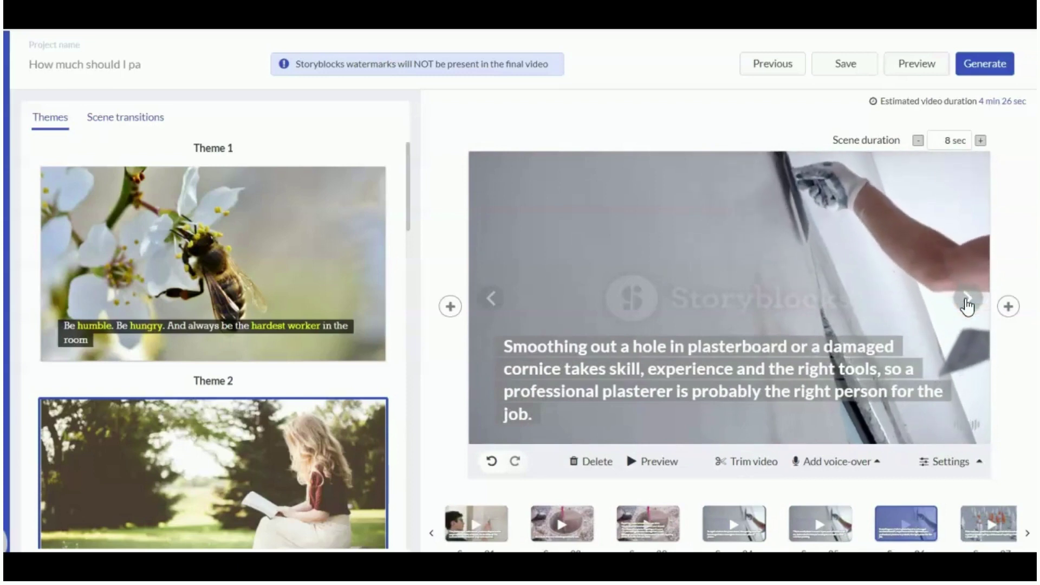
pyautogui.click(969, 300)
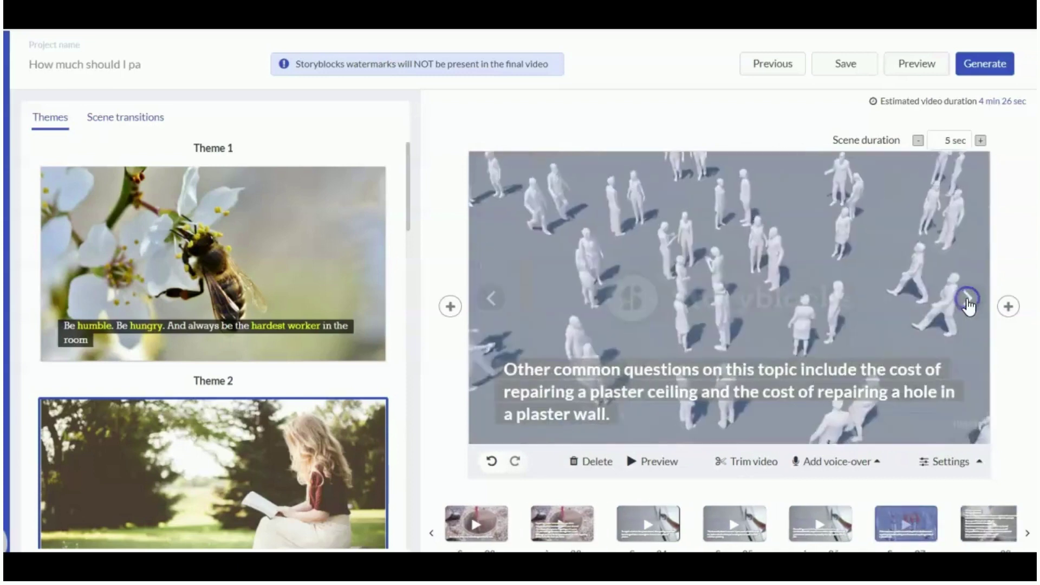
pyautogui.click(969, 300)
pyautogui.click(969, 300)
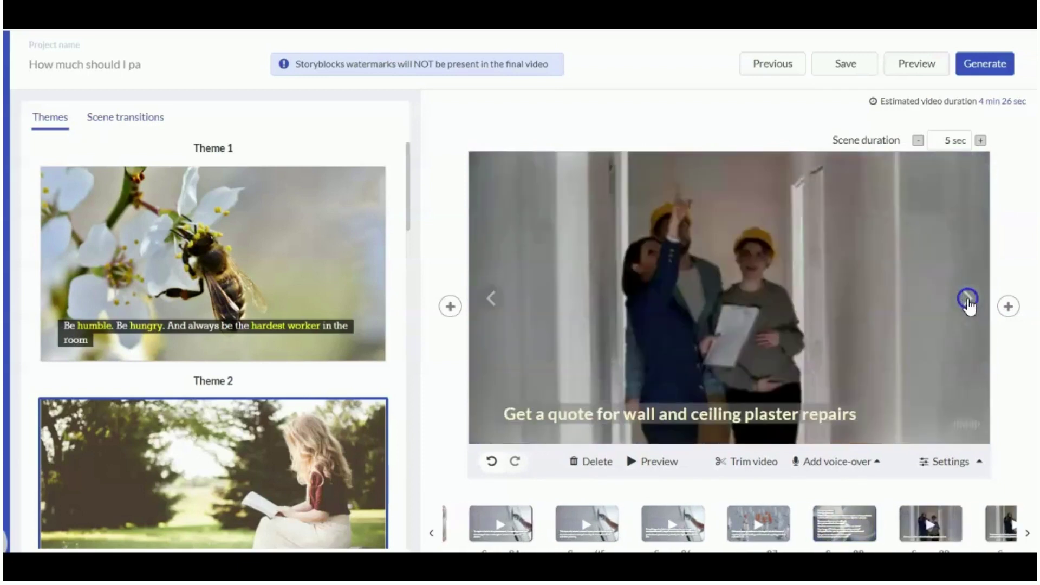
pyautogui.click(969, 299)
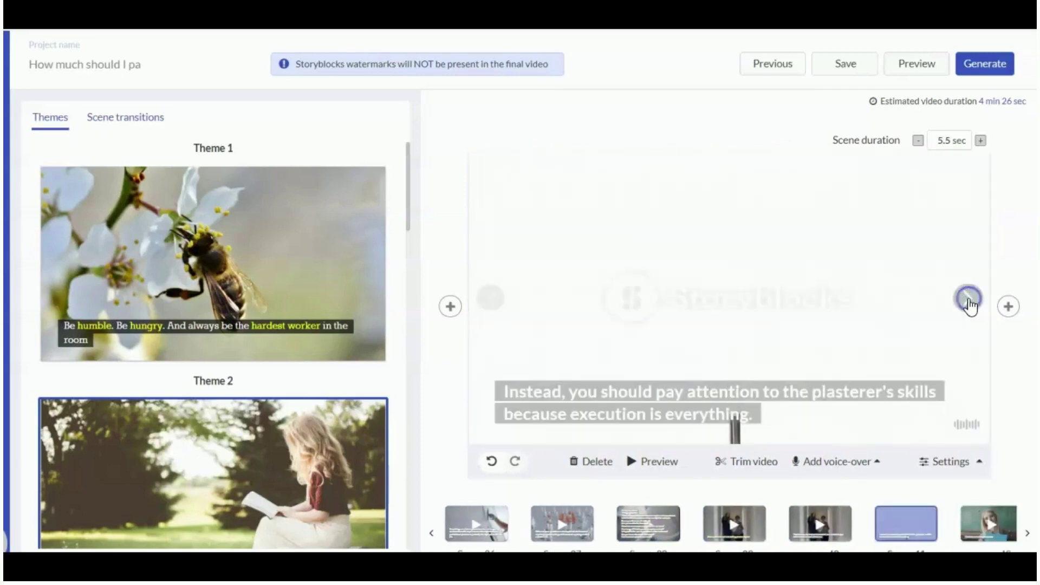
pyautogui.click(968, 299)
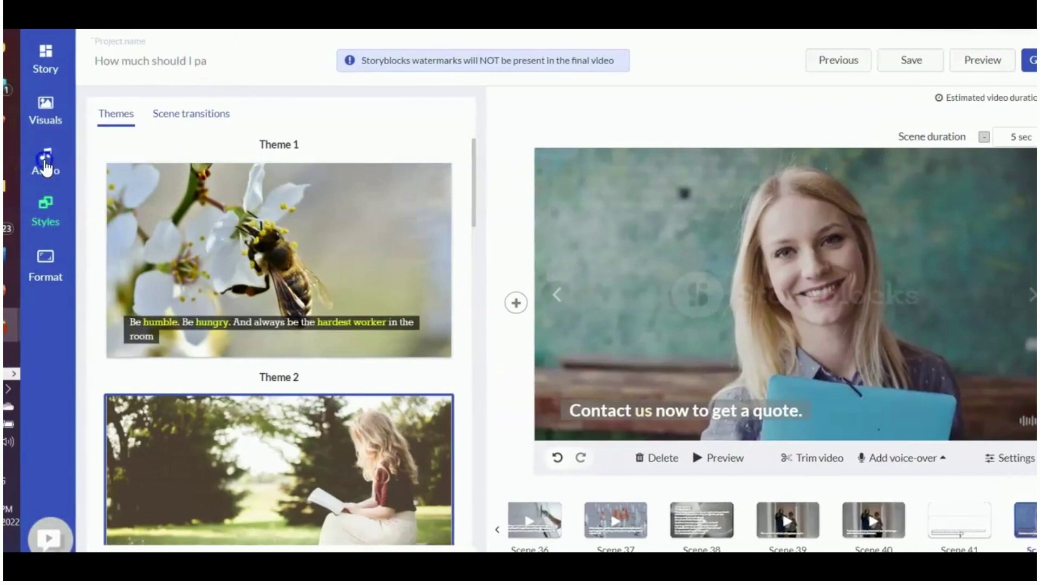
# Step: Listen to a sample of The Final Decision, the background music track currently applied to the video
pyautogui.click(45, 165)
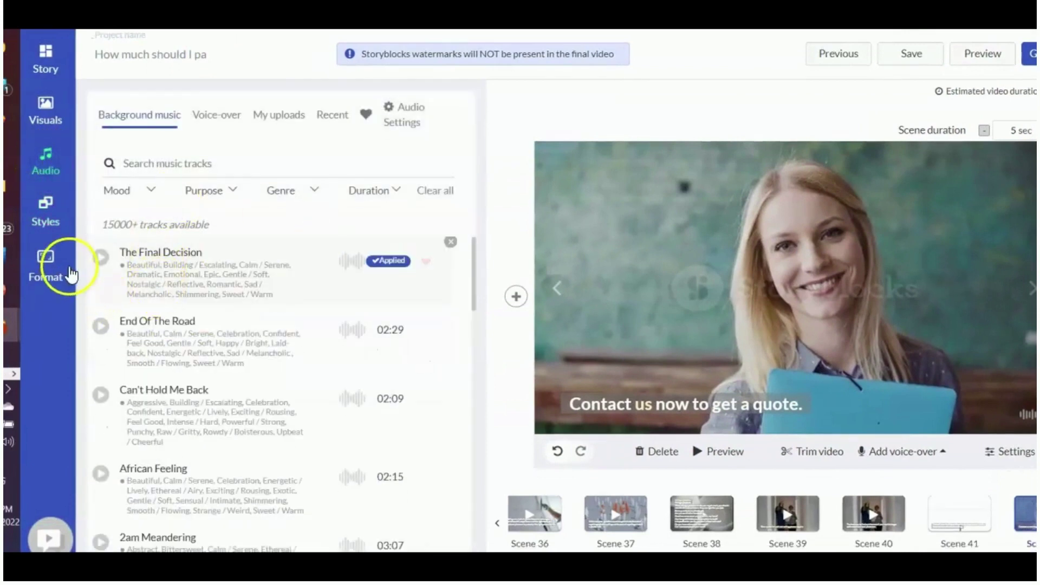
pyautogui.click(100, 259)
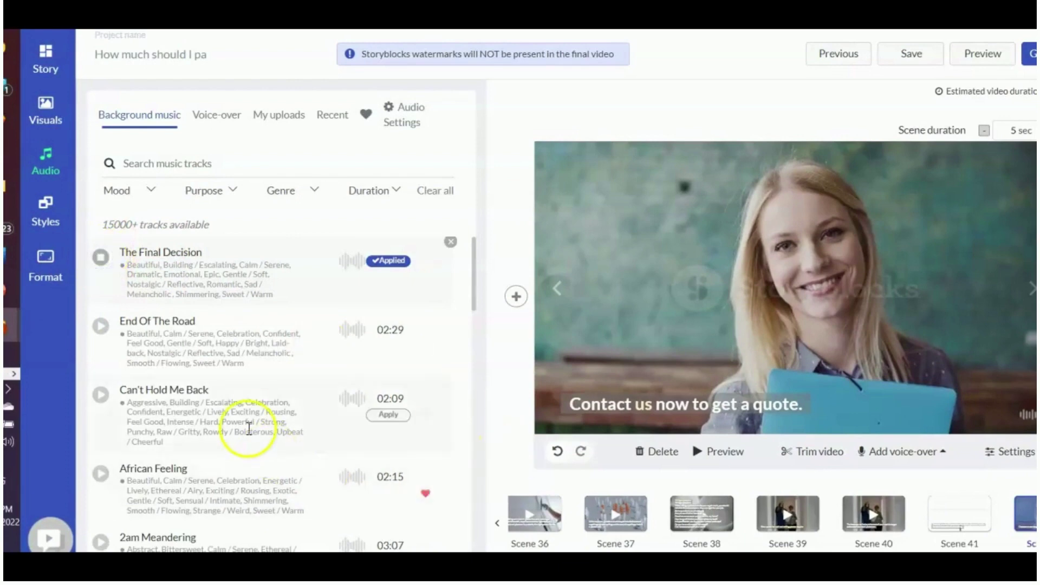
pyautogui.click(101, 257)
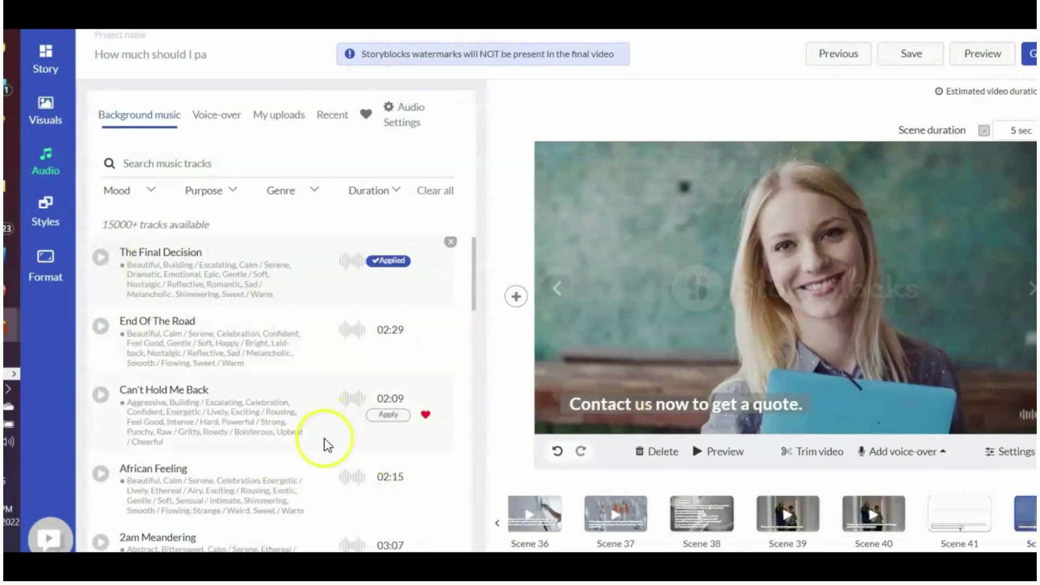
# Step: Browse the background music tracks for an alternative and sample The Flow and The Swagger
pyautogui.scroll(-4, 271, 321)
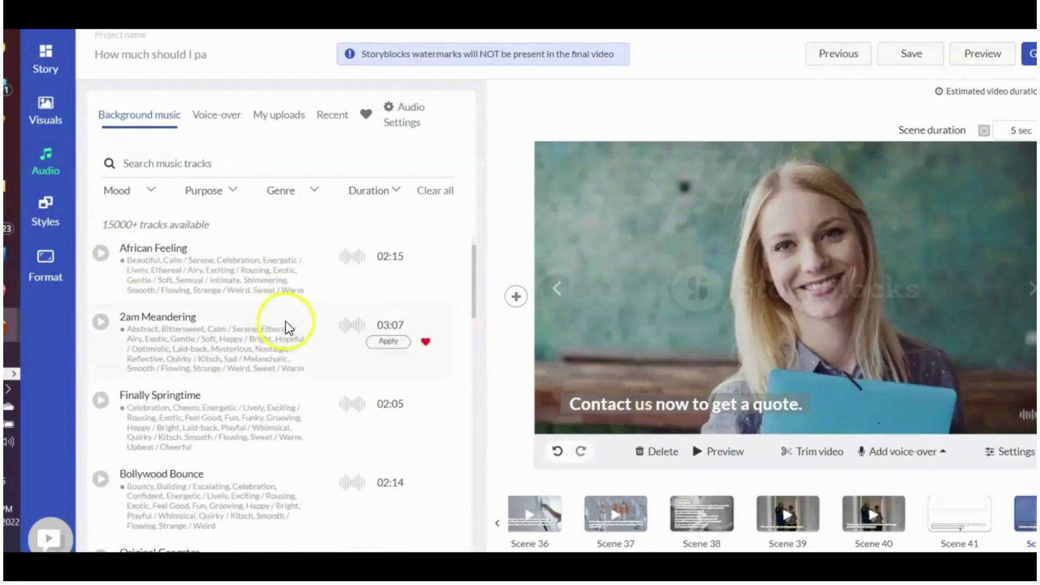
pyautogui.scroll(-5, 287, 327)
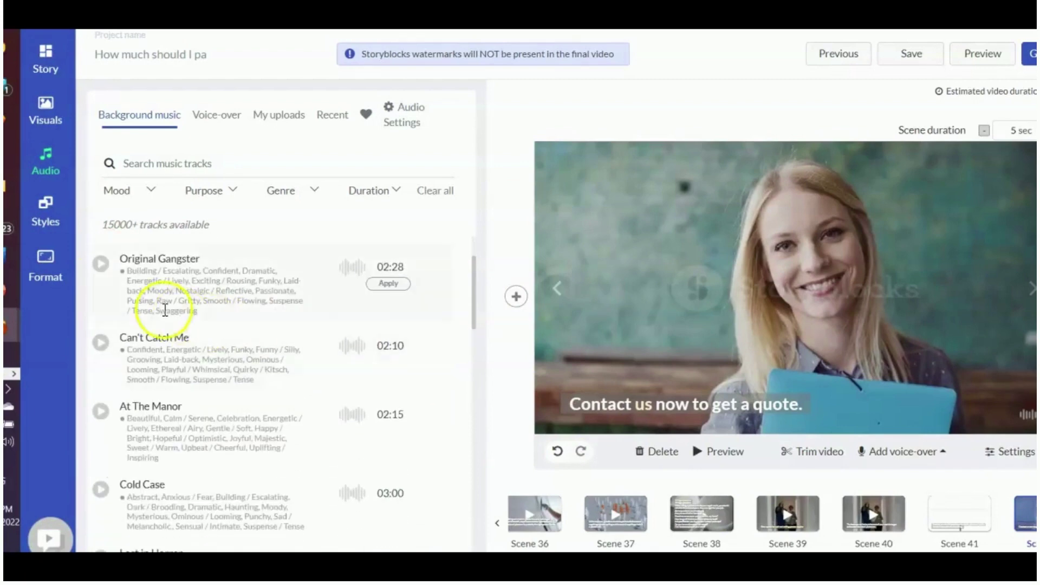
pyautogui.scroll(-1, 271, 298)
pyautogui.scroll(-2, 163, 346)
pyautogui.scroll(2, 212, 346)
pyautogui.scroll(-6, 251, 382)
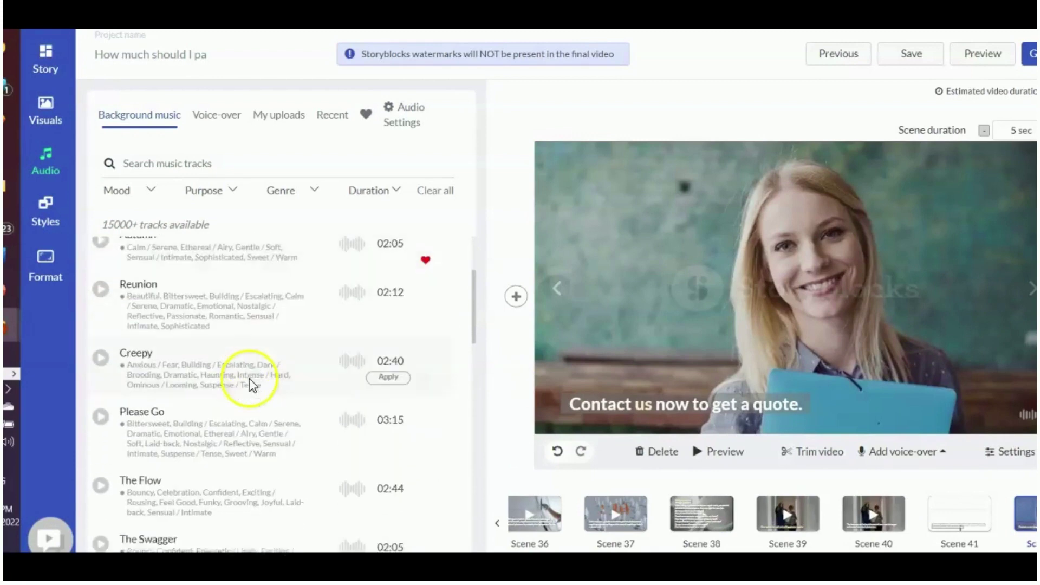
pyautogui.scroll(-2, 250, 377)
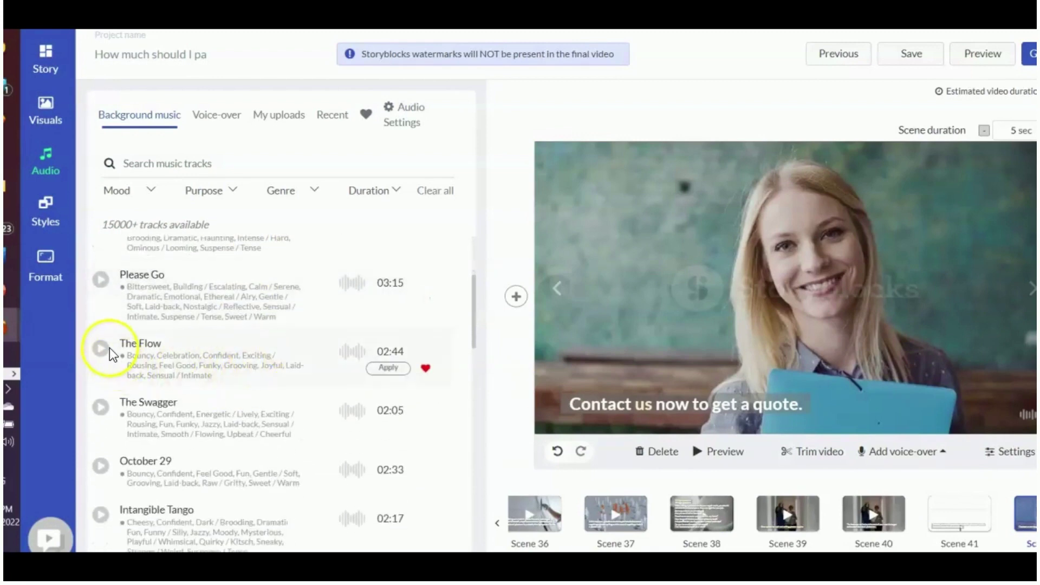
pyautogui.click(106, 350)
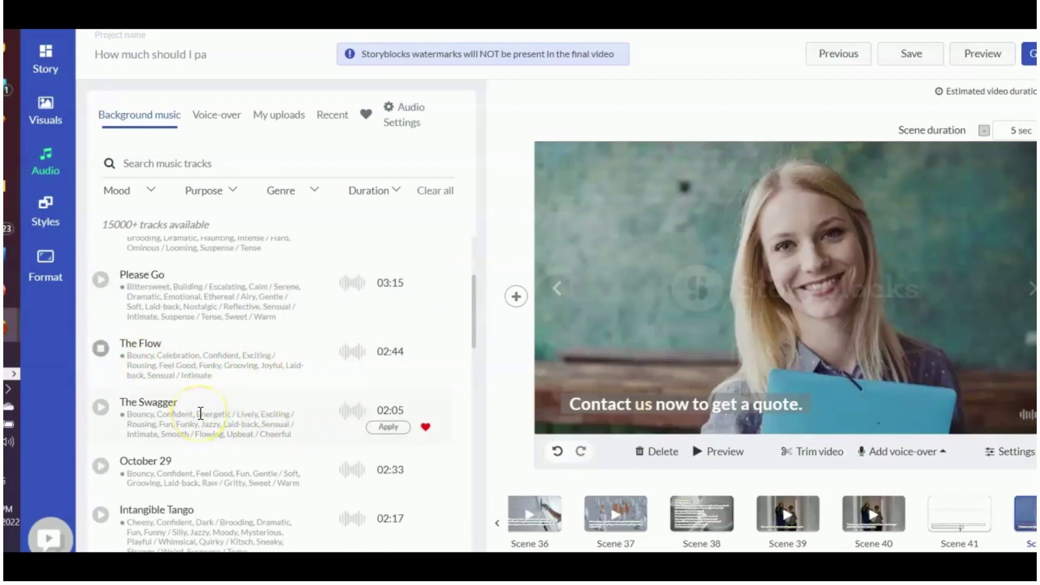
pyautogui.click(101, 407)
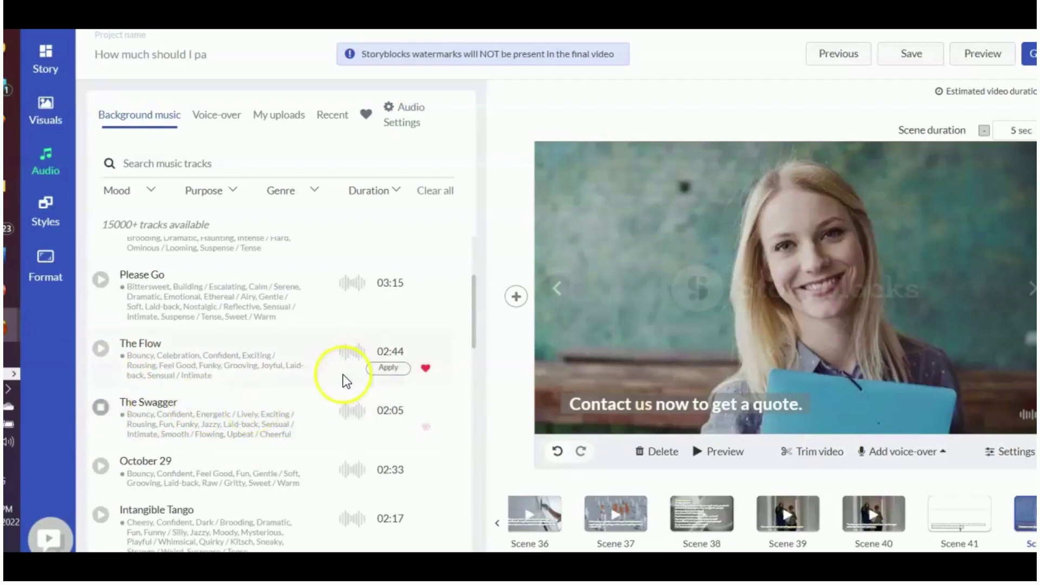
pyautogui.click(101, 407)
# Step: Sample the October 29 track and apply it as the video's background music
pyautogui.scroll(-3, 103, 406)
pyautogui.click(101, 320)
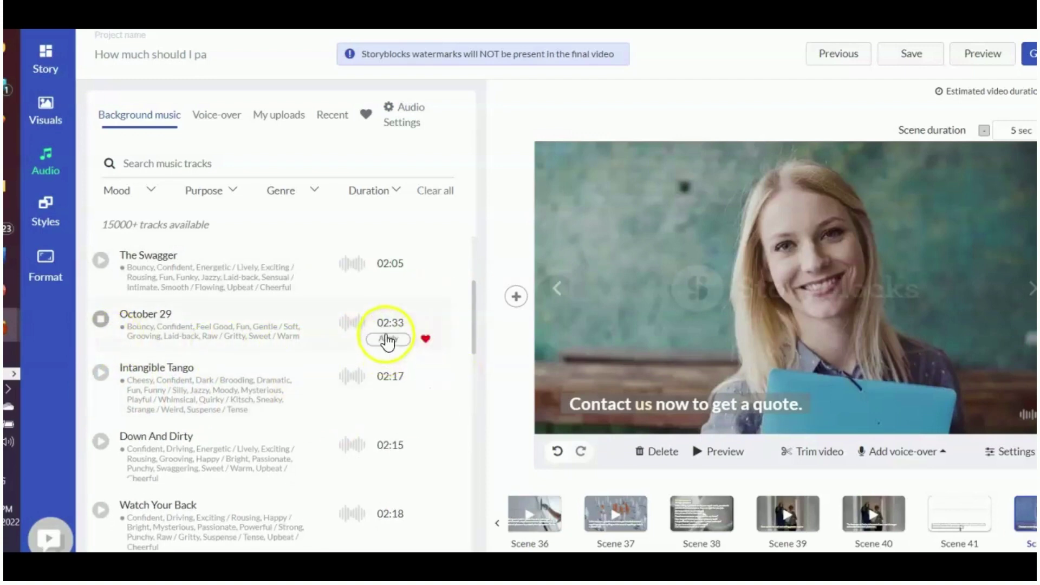
pyautogui.click(386, 333)
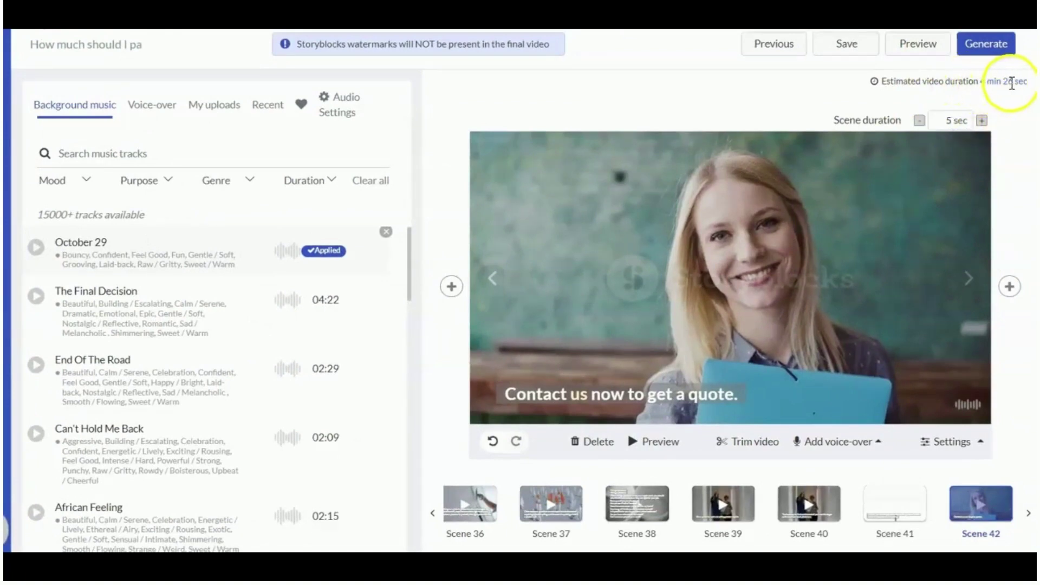
# Step: Generate the finished project as a video
pyautogui.click(977, 48)
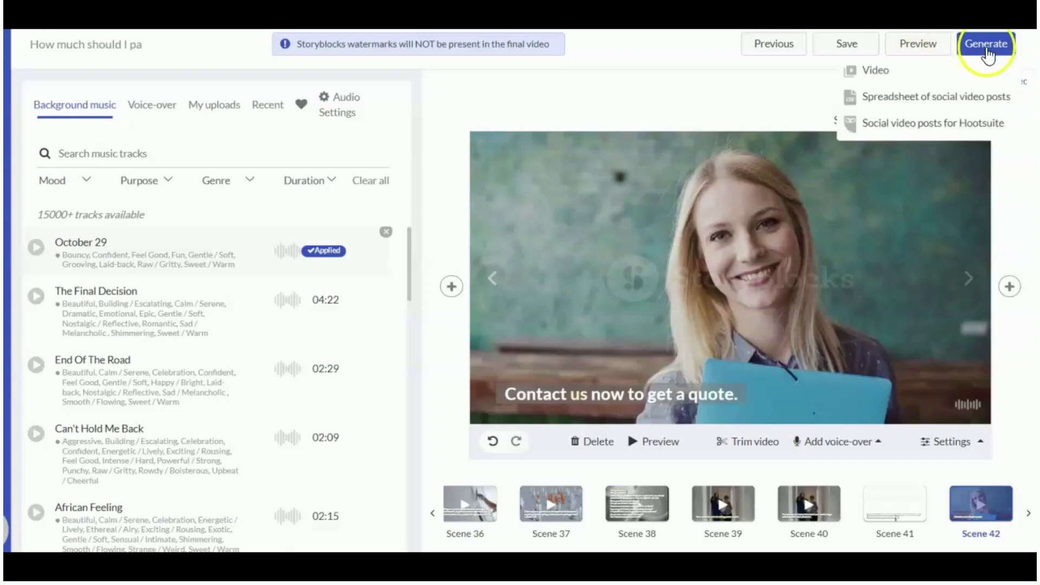
pyautogui.click(875, 74)
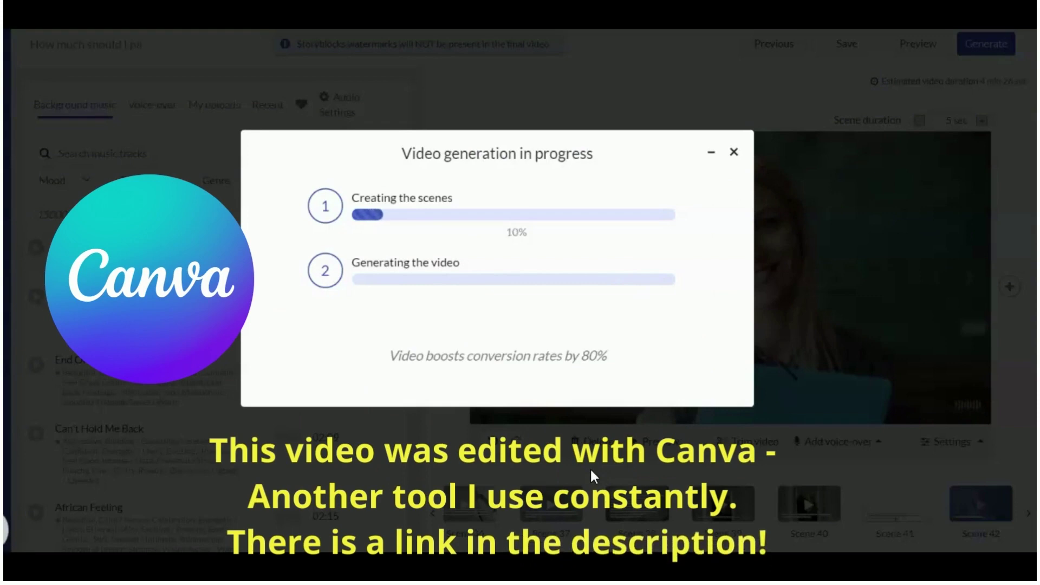
pyautogui.click(455, 447)
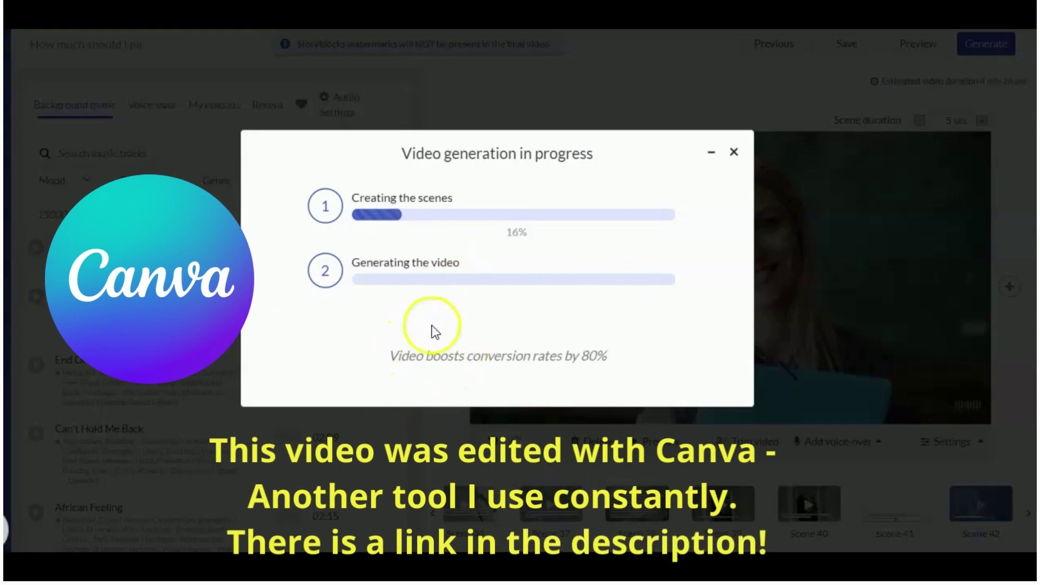